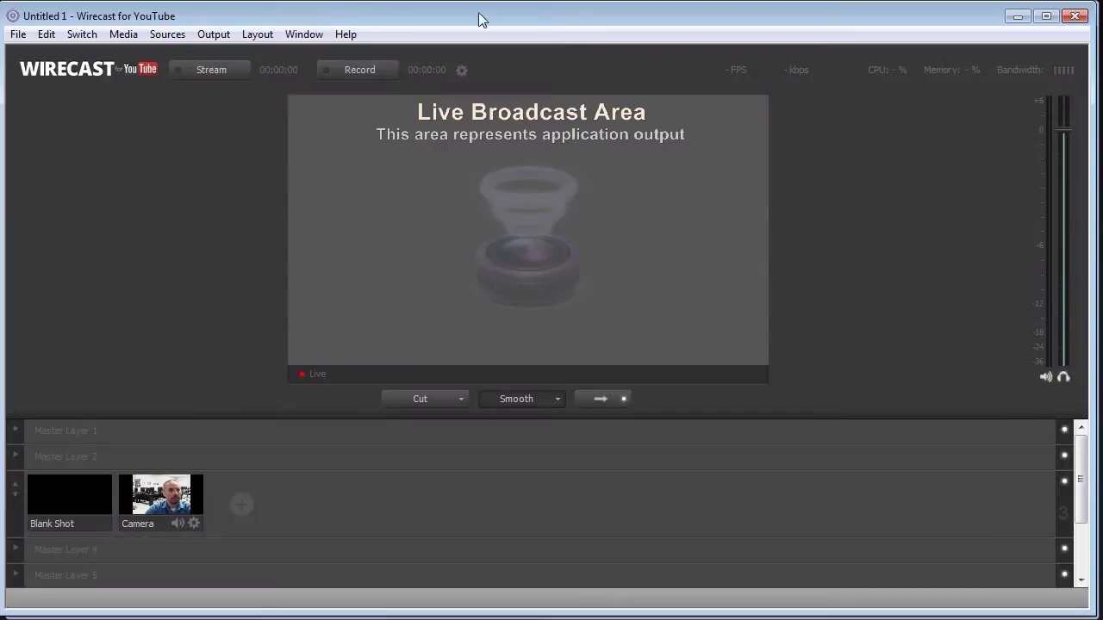
# Authenticate the YouTube output with the channel account, targeting the 'Wirecast Studio and Pro Features' event at 720p.
pyautogui.click(214, 34)
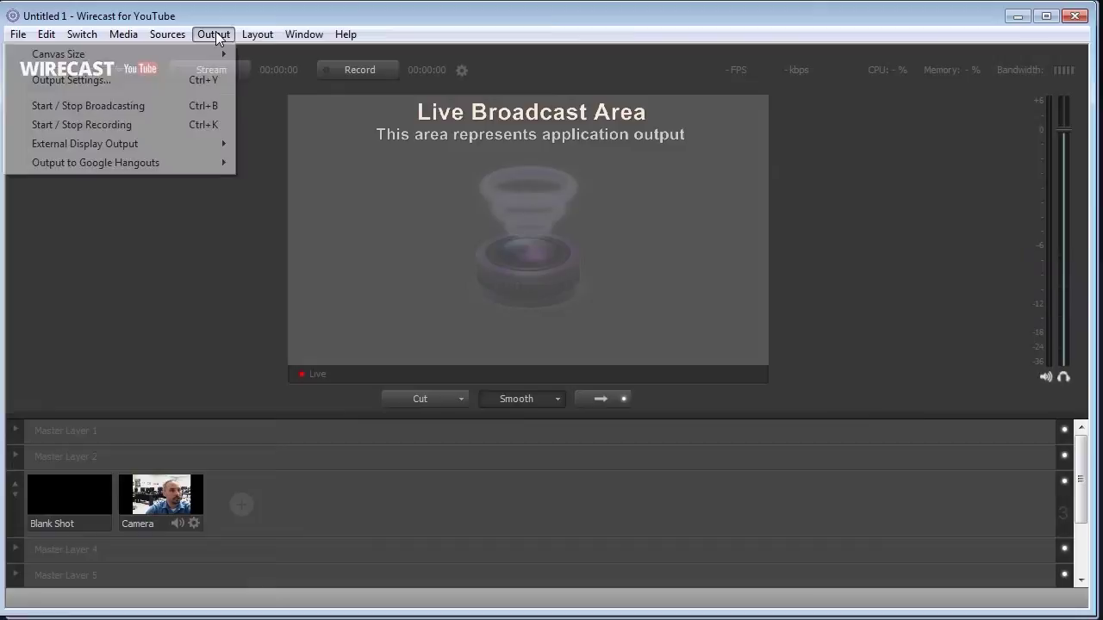
pyautogui.click(174, 79)
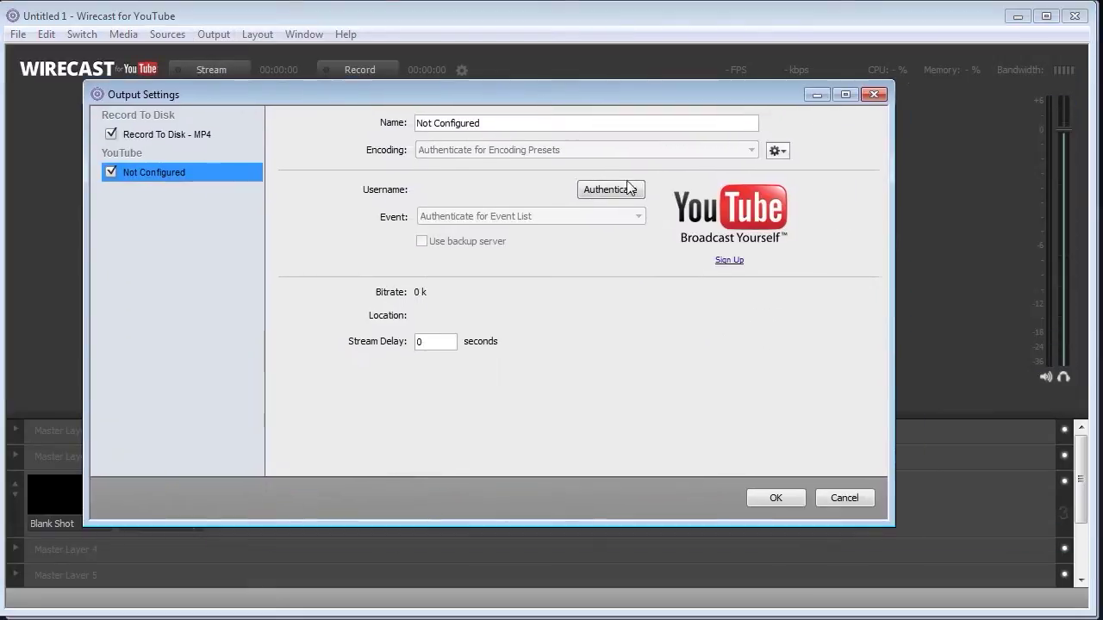
pyautogui.click(627, 190)
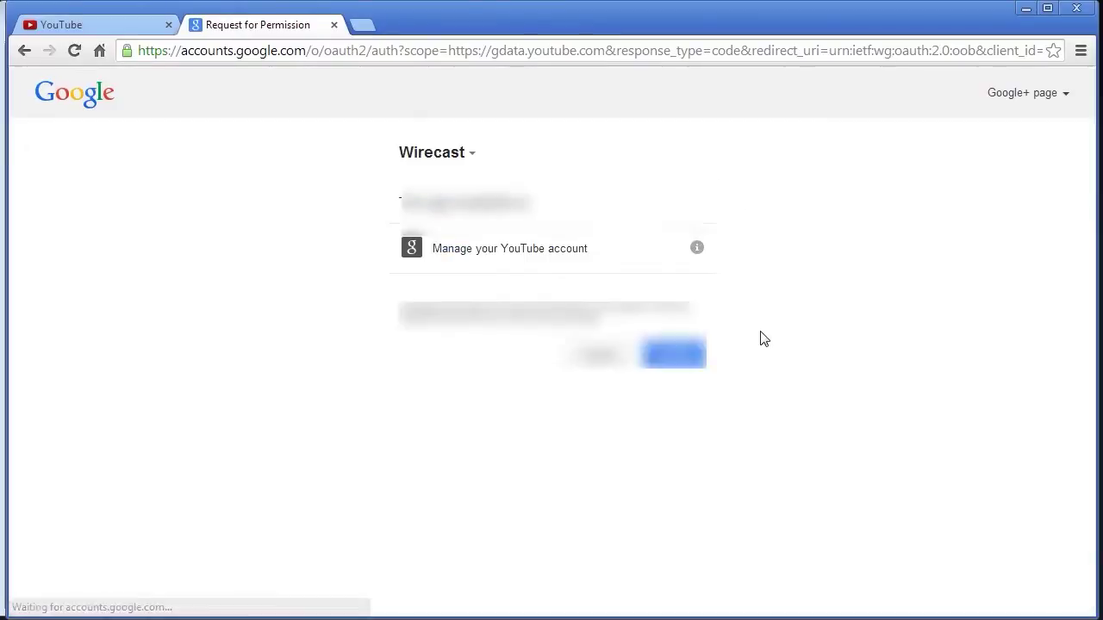
pyautogui.click(646, 355)
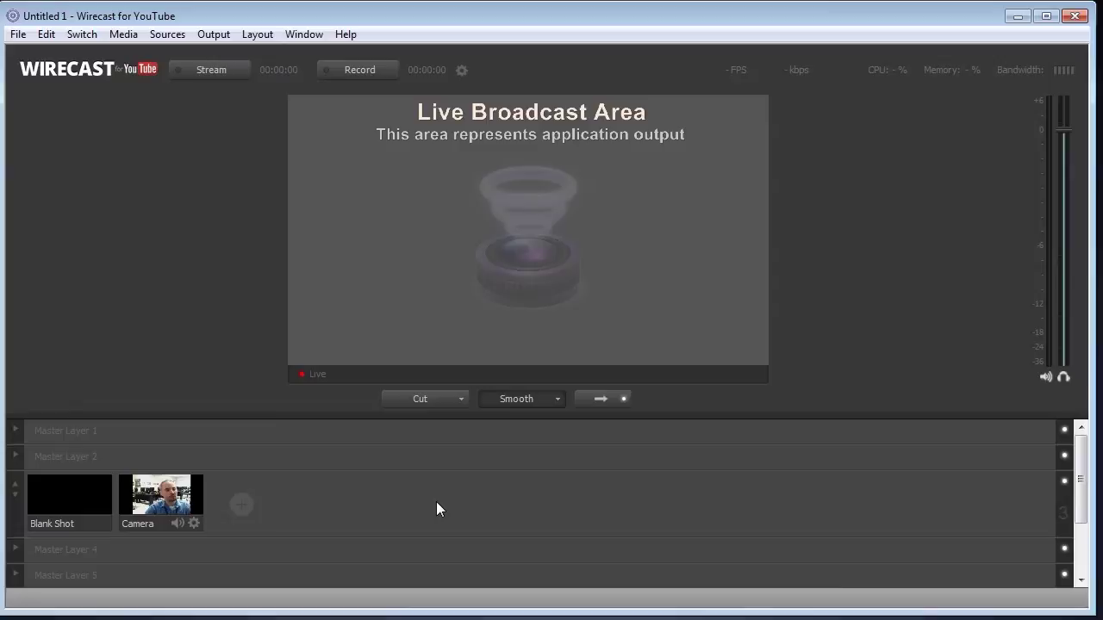
pyautogui.click(213, 34)
pyautogui.moveTo(88, 43)
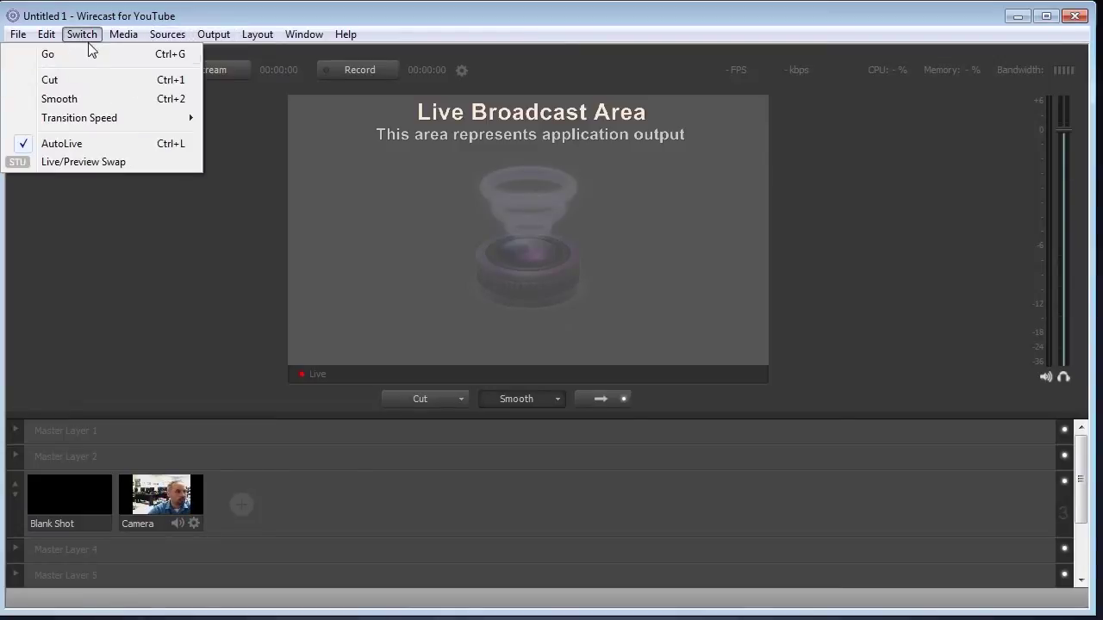
pyautogui.click(328, 512)
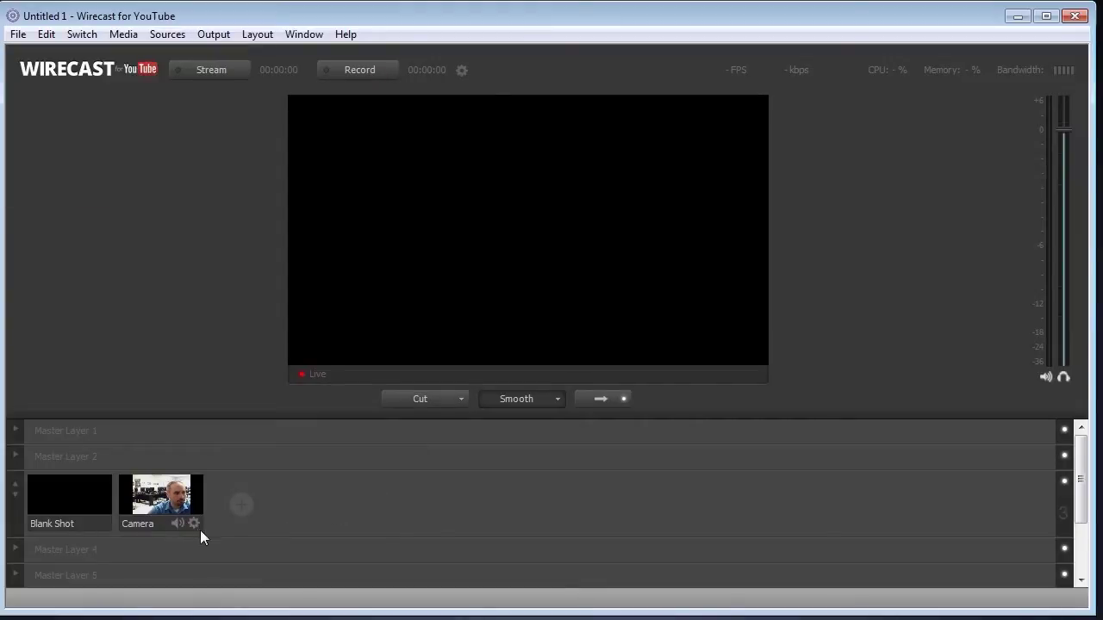
pyautogui.click(195, 524)
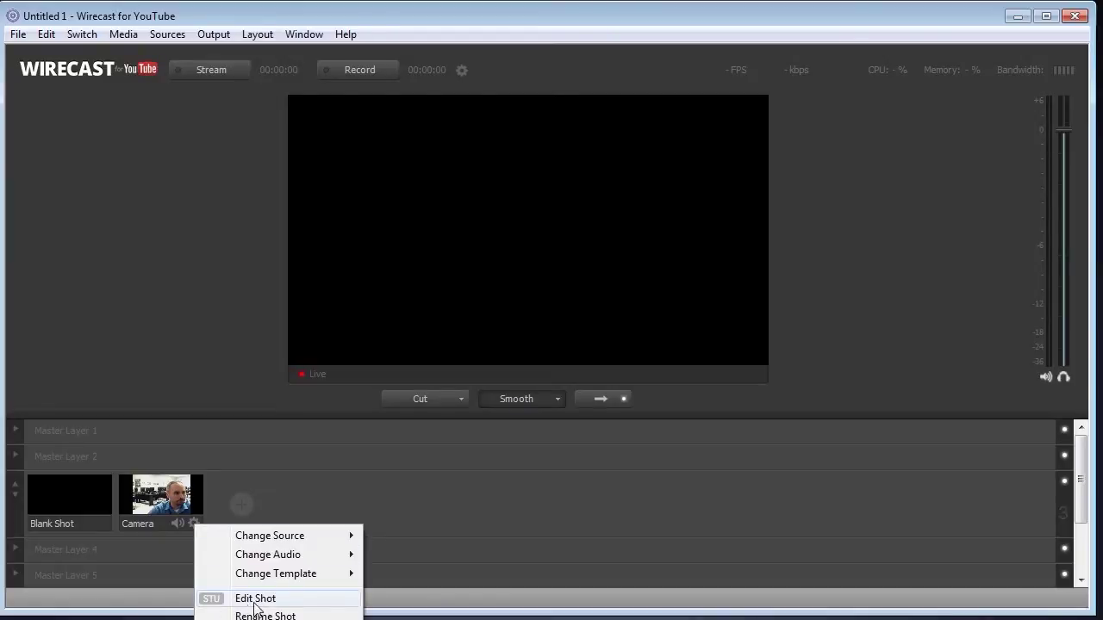
pyautogui.click(440, 503)
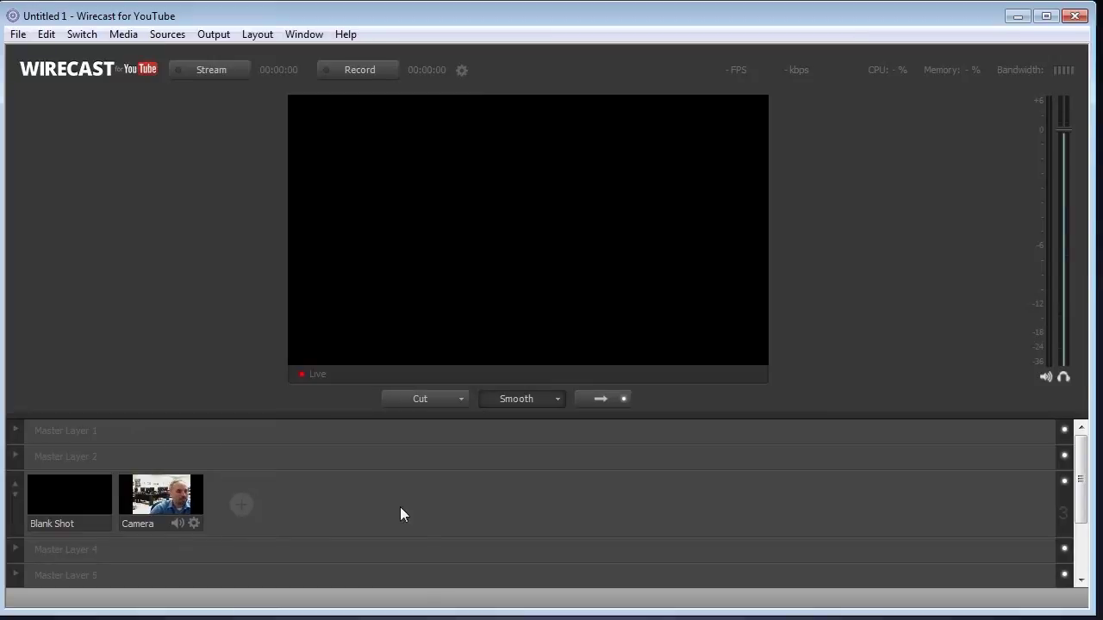
# Add a USB Camera #2 shot to layer 3 beside the first Camera shot.
pyautogui.moveTo(250, 527)
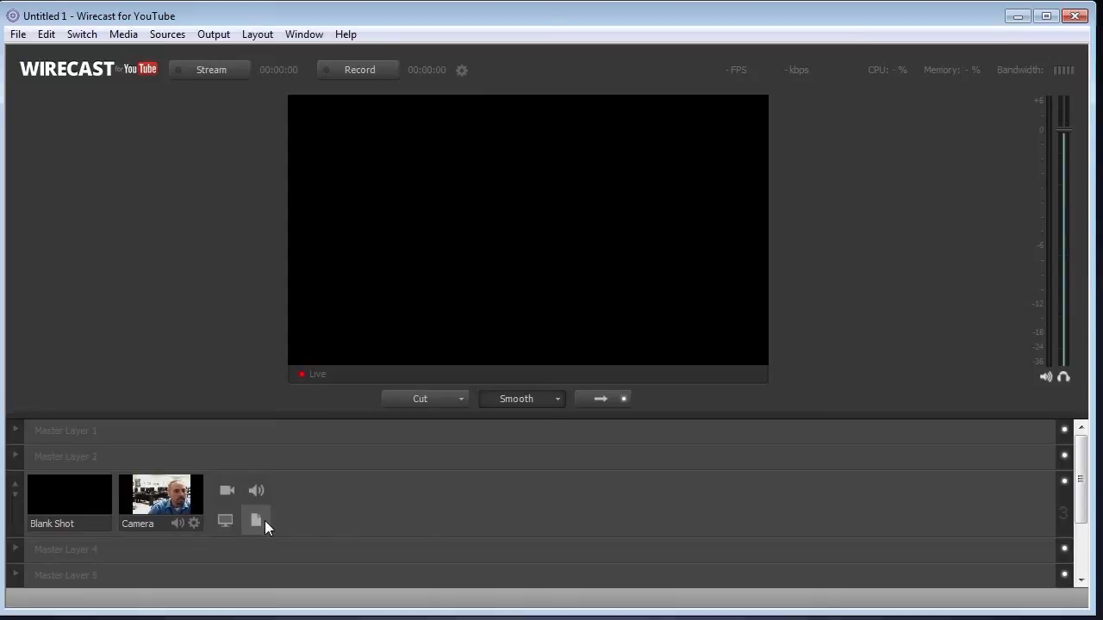
pyautogui.click(227, 493)
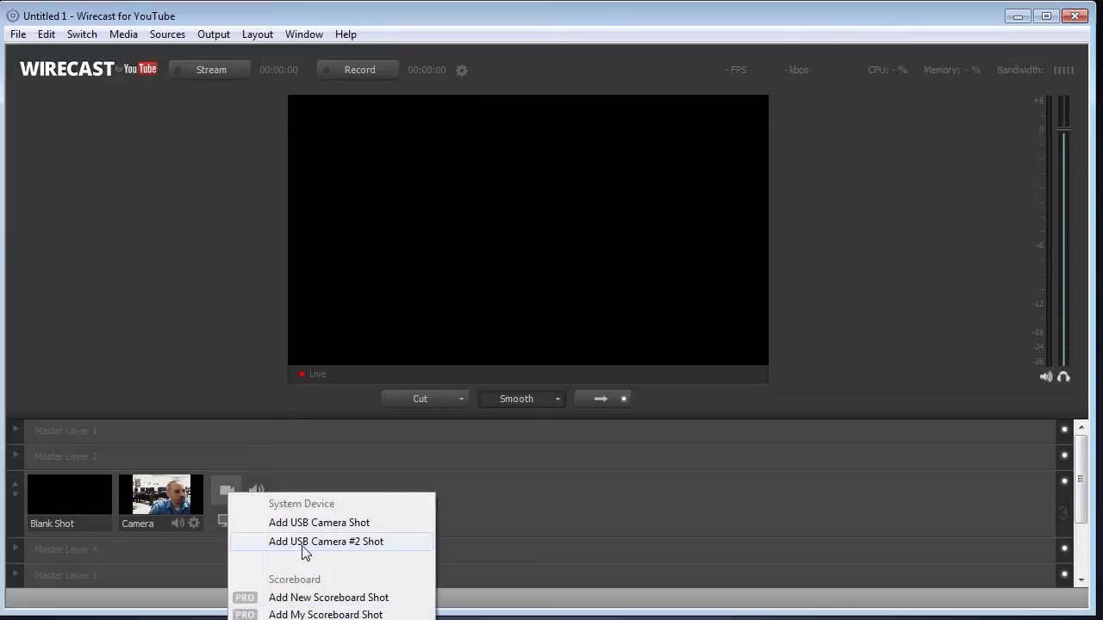
pyautogui.click(317, 549)
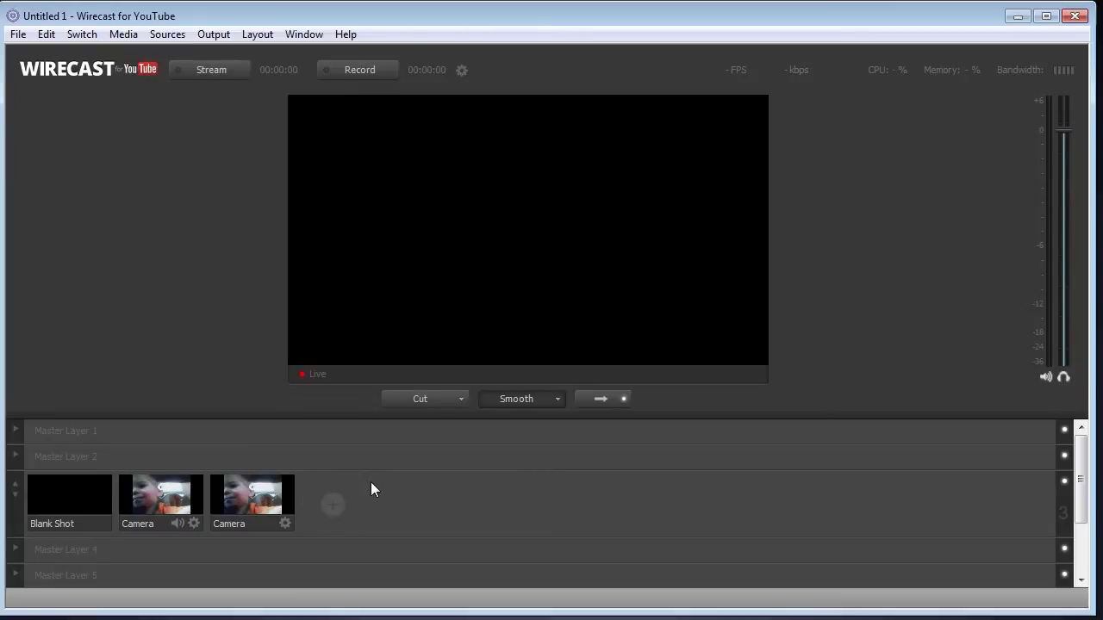
# Create a new scoreboard source and choose Start Demo in the Pro Required dialog.
pyautogui.click(167, 34)
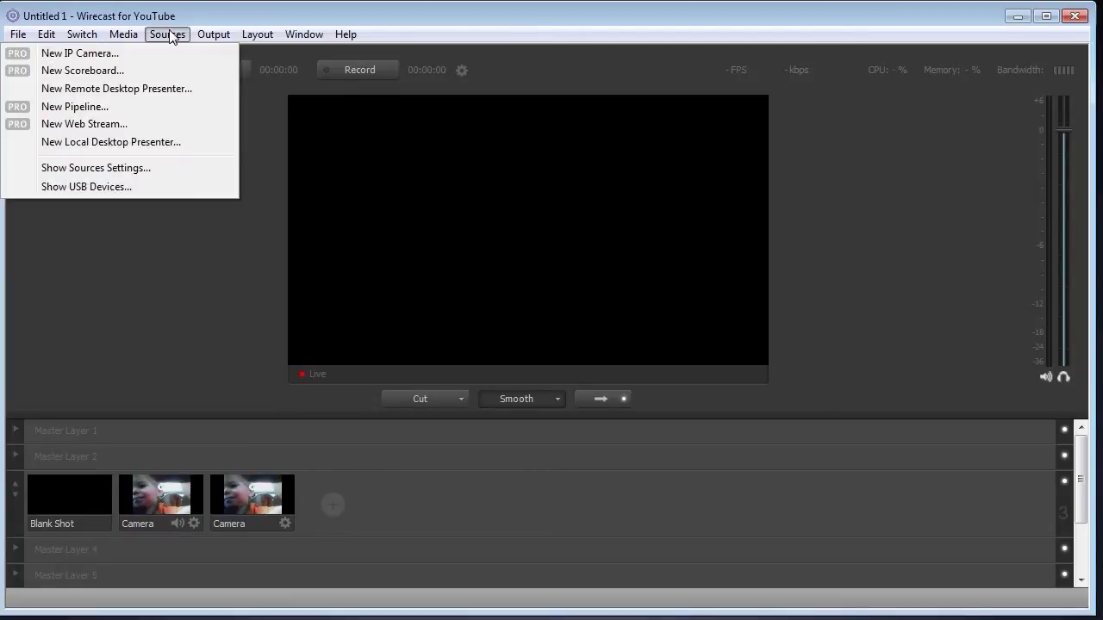
pyautogui.click(78, 71)
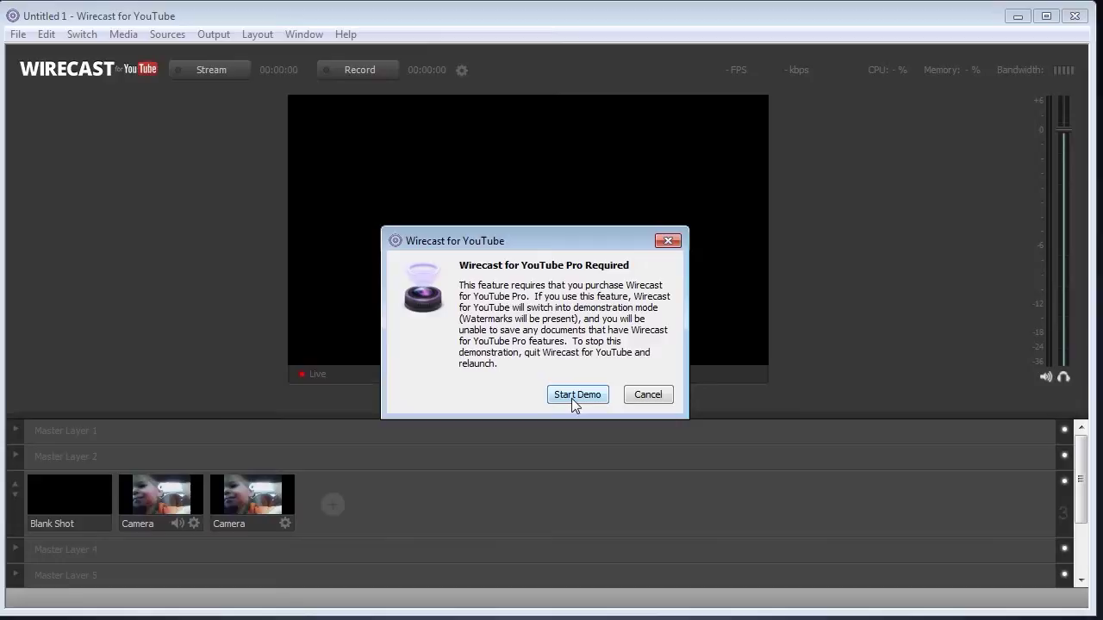
pyautogui.click(574, 395)
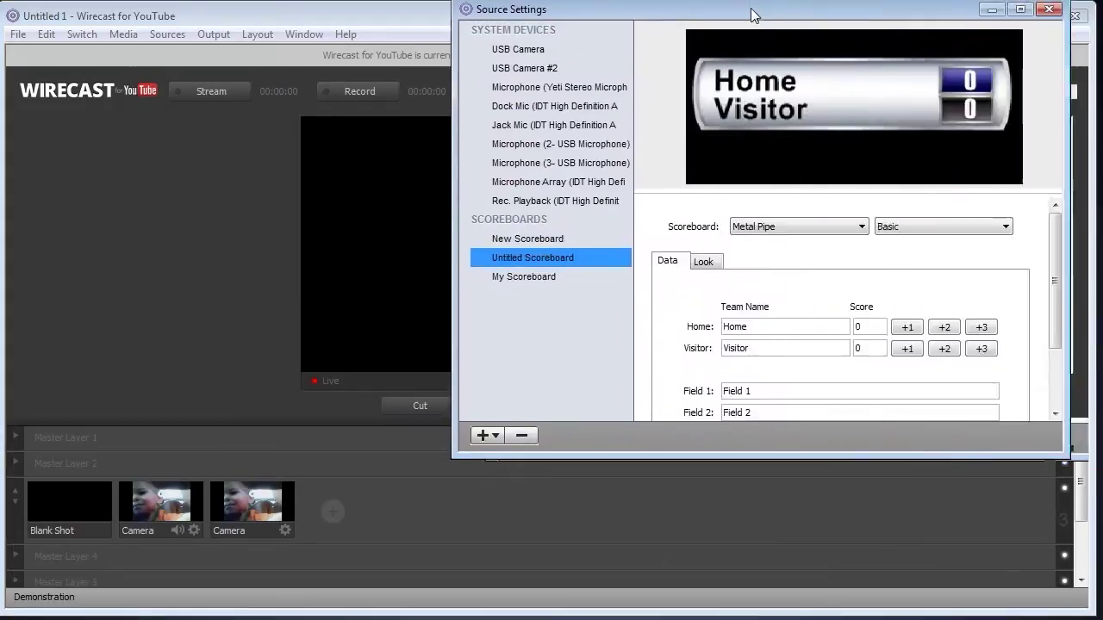
# Rename the Untitled Scoreboard source to 'Lesson Scoreboard'.
pyautogui.moveTo(787, 7); pyautogui.dragTo(425, 32)
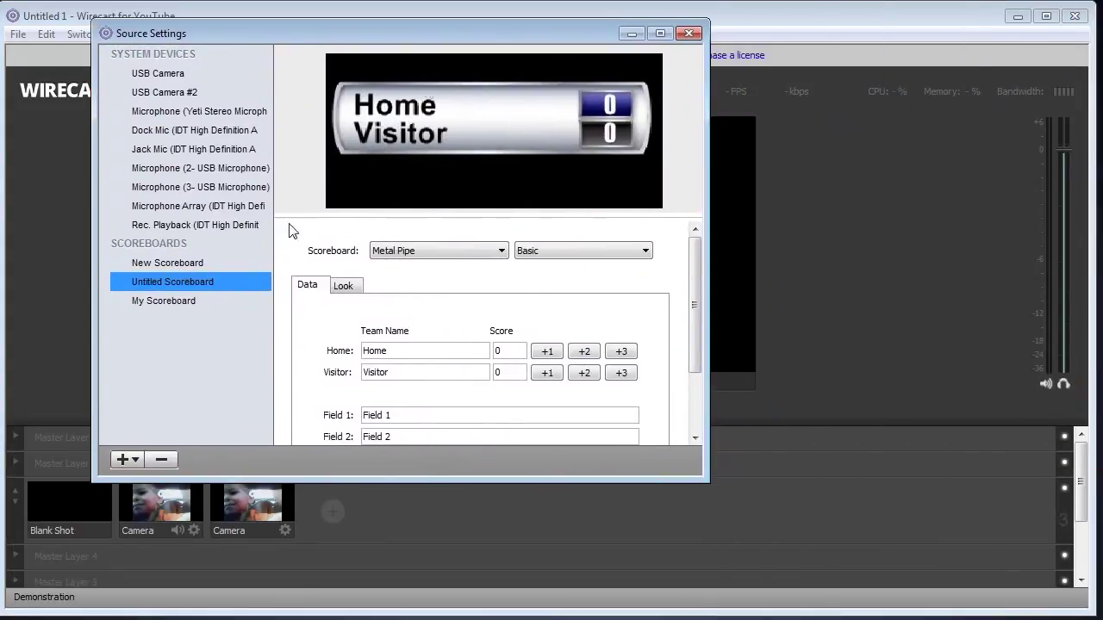
pyautogui.rightClick(189, 281)
pyautogui.click(238, 295)
pyautogui.write('Lesson S')
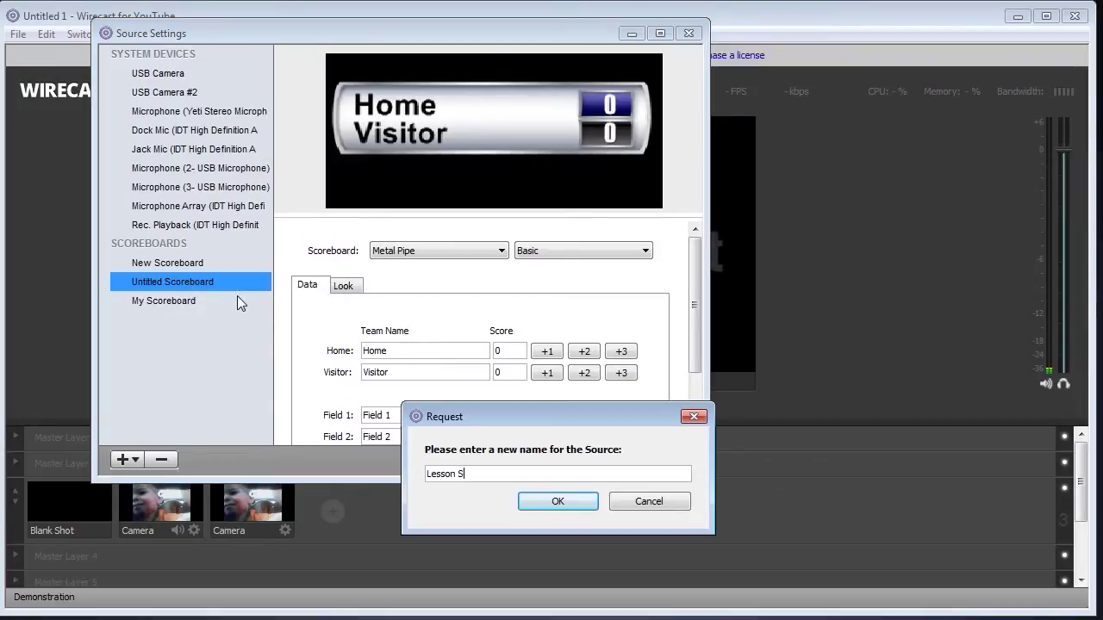
pyautogui.write('coreboard')
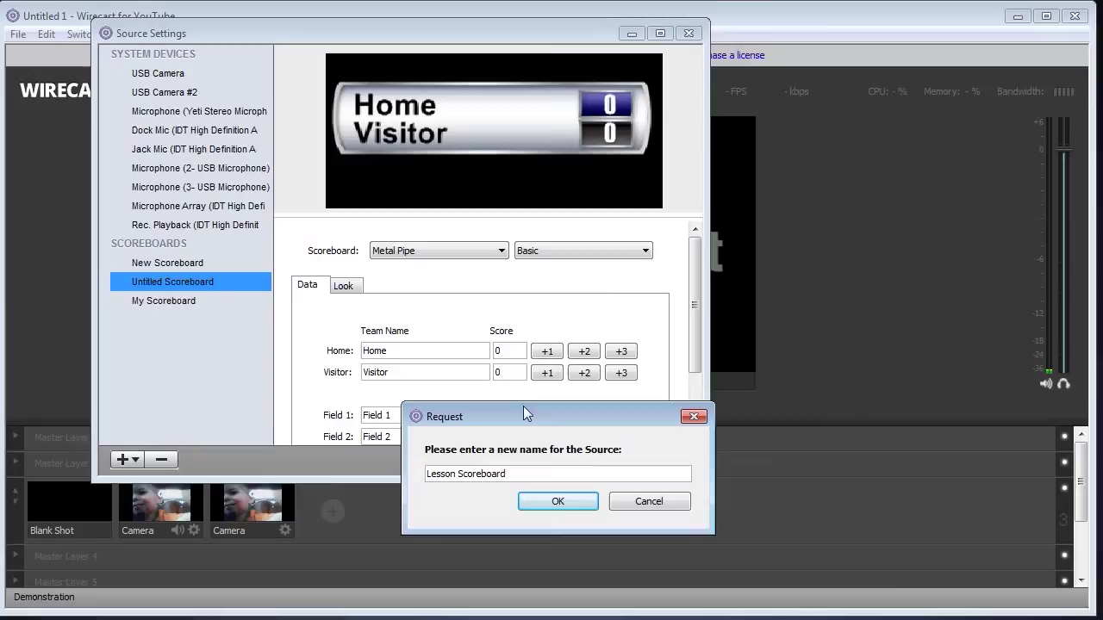
pyautogui.click(558, 501)
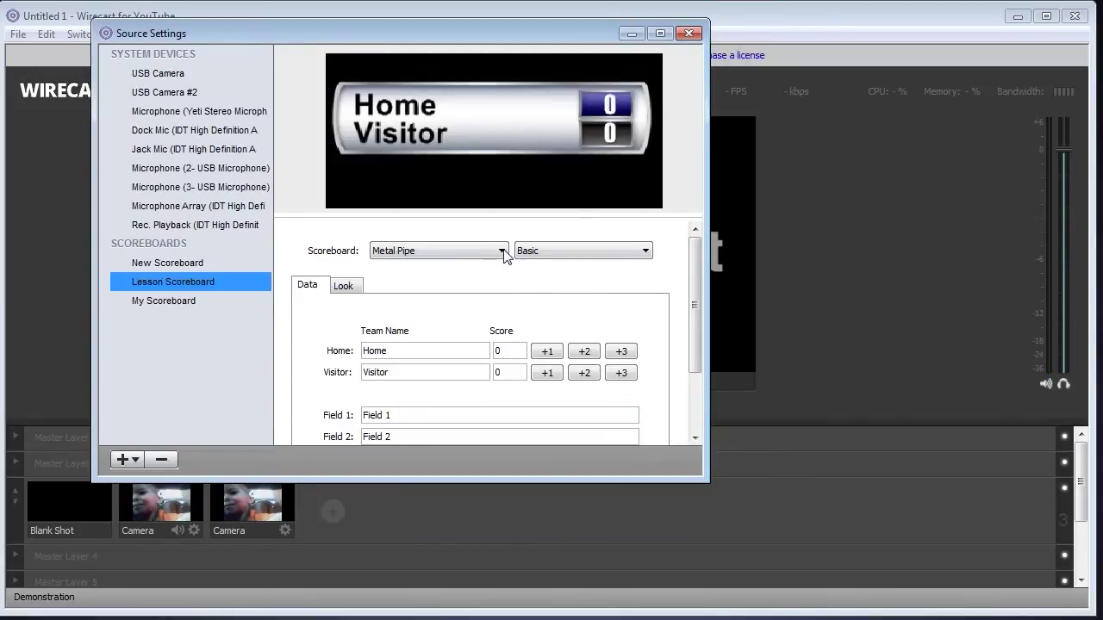
# Set the scoreboard style to Thin Pipe after briefly trying Shade.
pyautogui.click(435, 251)
pyautogui.click(438, 293)
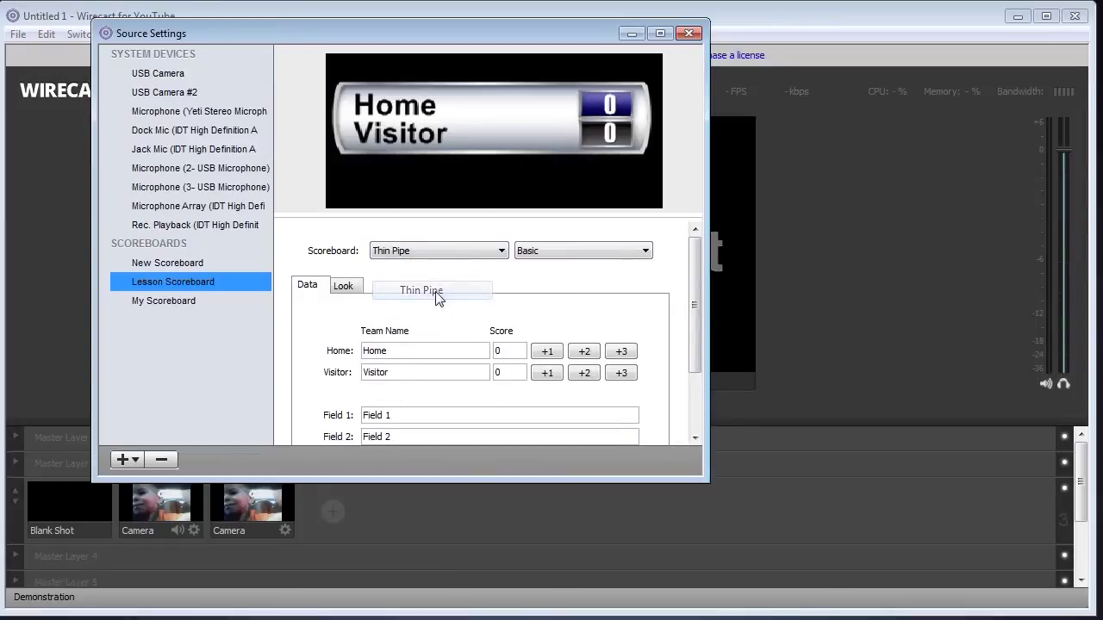
pyautogui.click(436, 252)
pyautogui.click(434, 307)
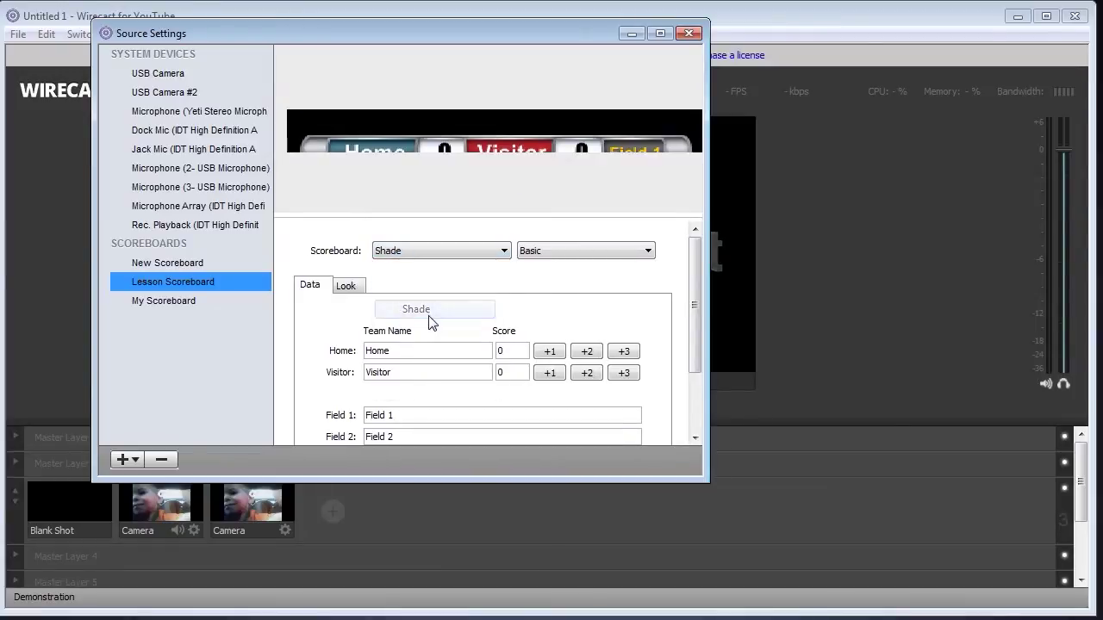
pyautogui.click(544, 250)
pyautogui.click(436, 251)
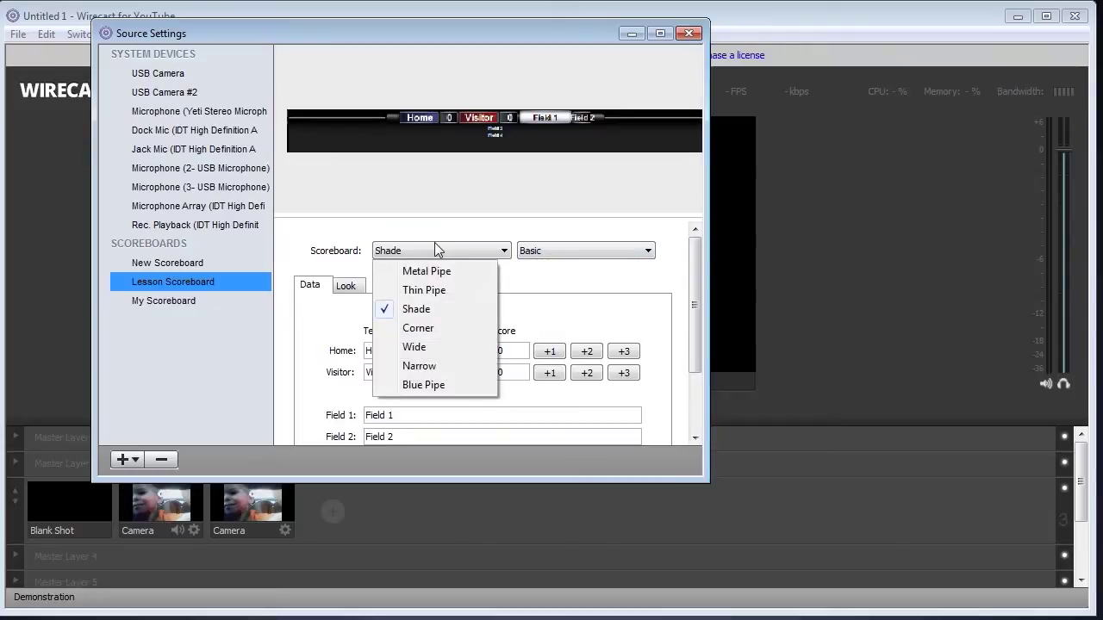
pyautogui.click(441, 293)
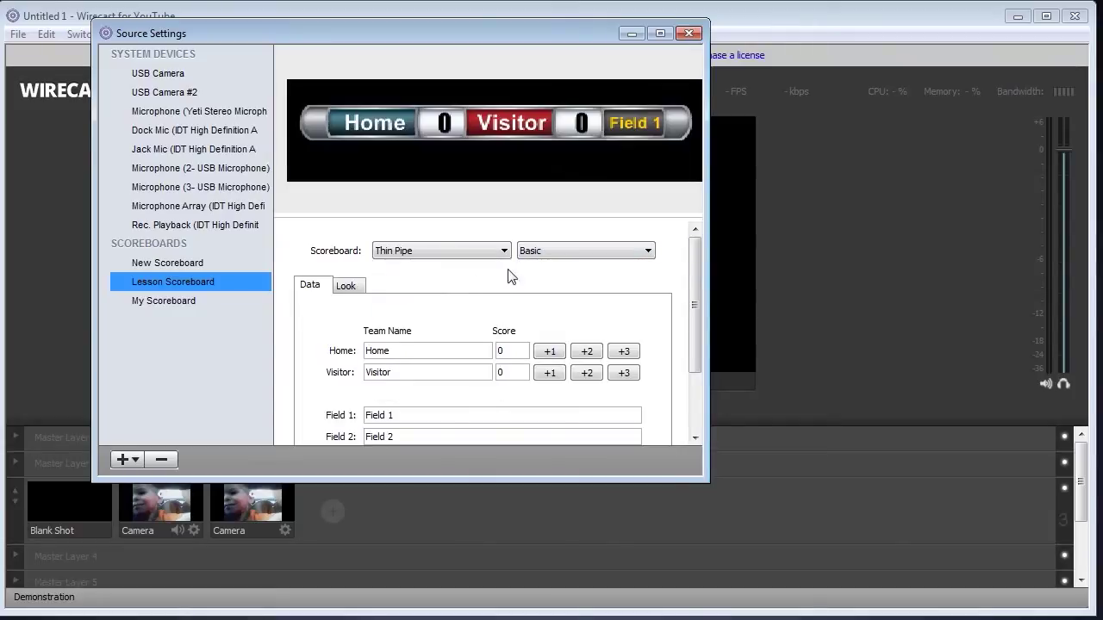
# Show extra fields both above and below the scoreboard with the Top and Bottom layout.
pyautogui.click(569, 255)
pyautogui.click(569, 287)
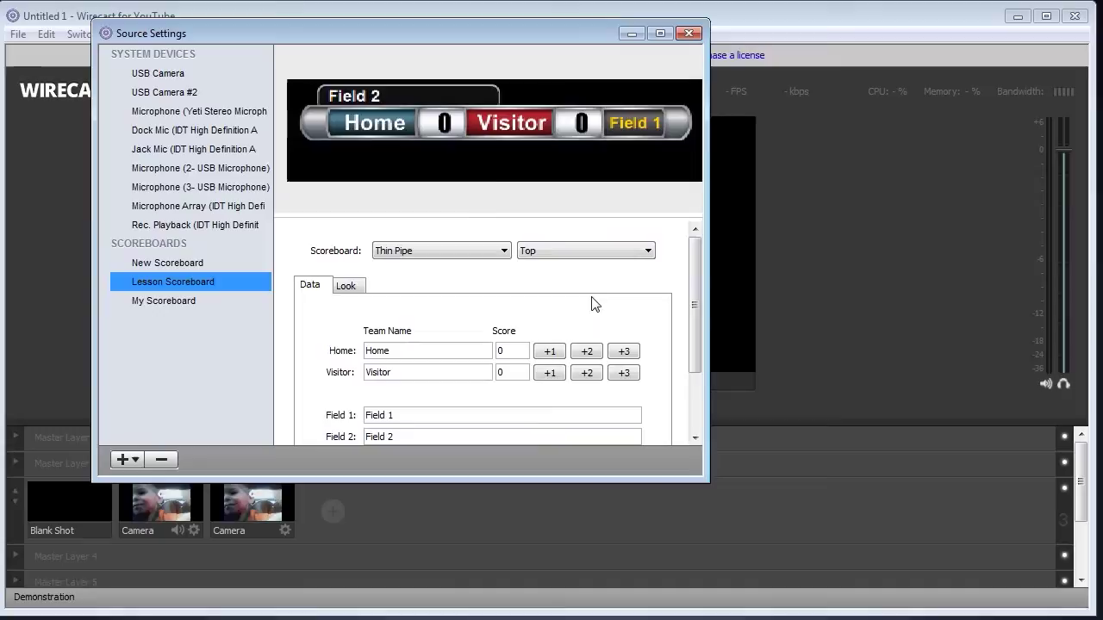
pyautogui.click(545, 252)
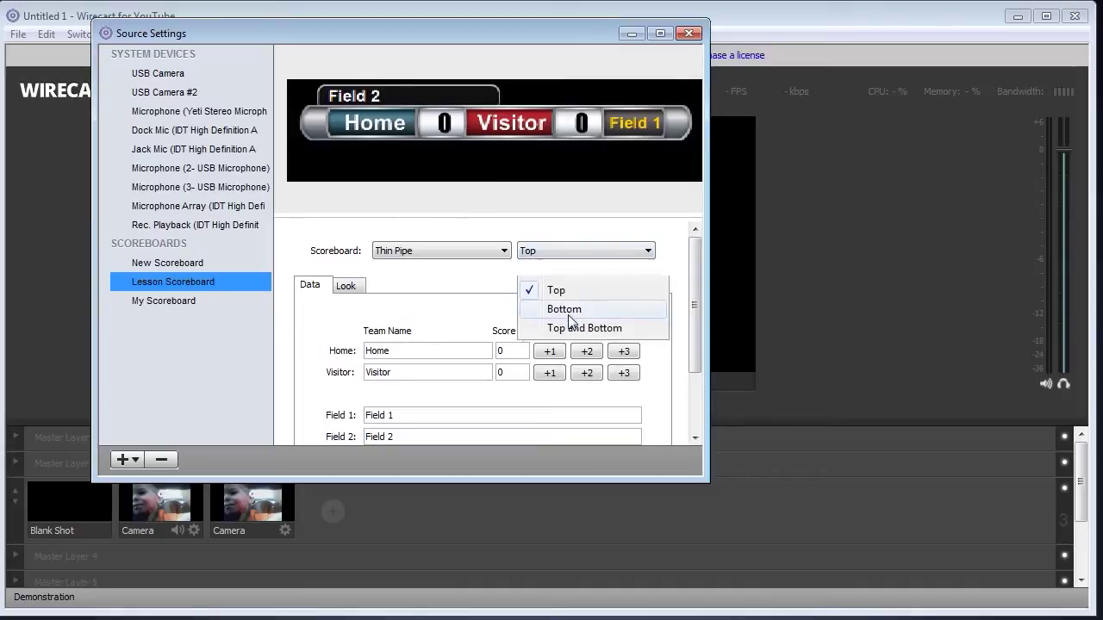
pyautogui.click(565, 310)
pyautogui.click(569, 251)
pyautogui.click(584, 328)
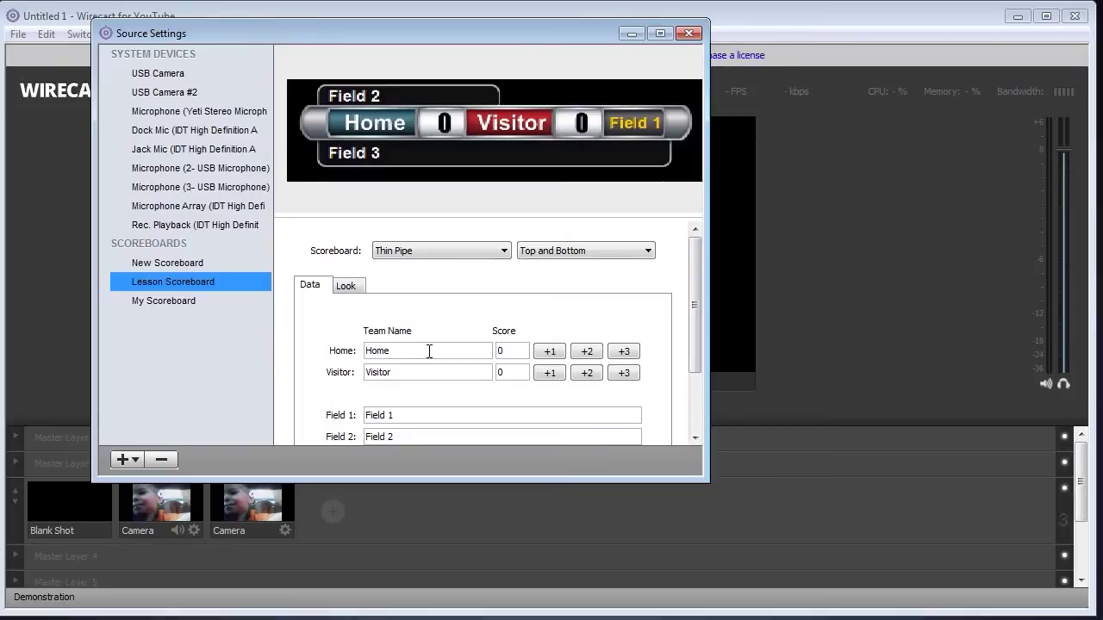
# Rename the Home team to WHHS and the Visitor team to Gville.
pyautogui.moveTo(428, 350); pyautogui.dragTo(308, 349)
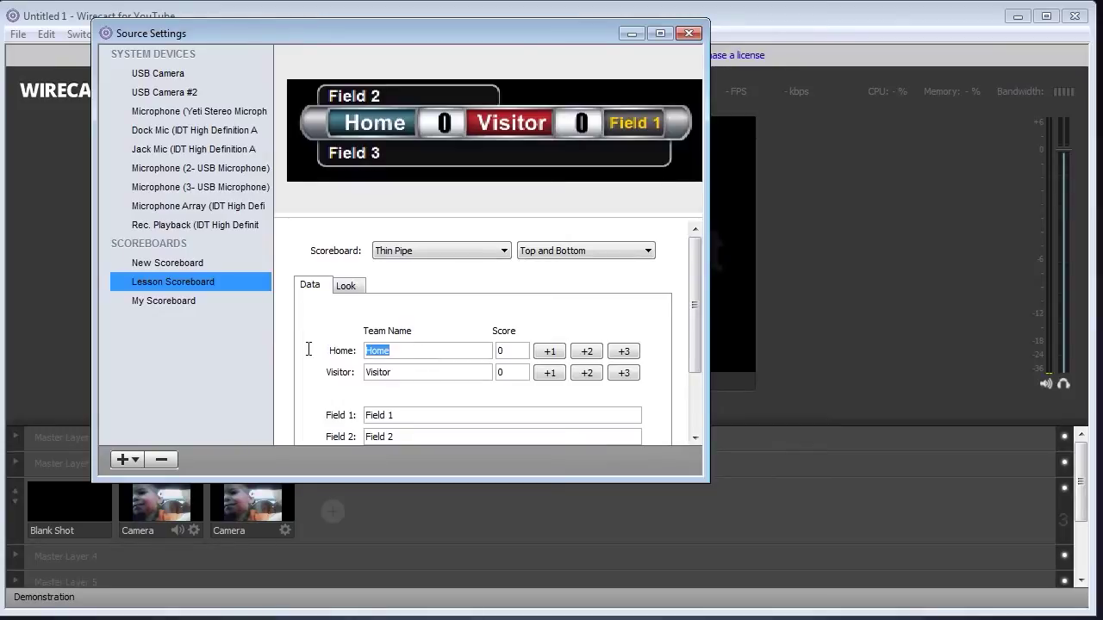
pyautogui.write('WHHSA')
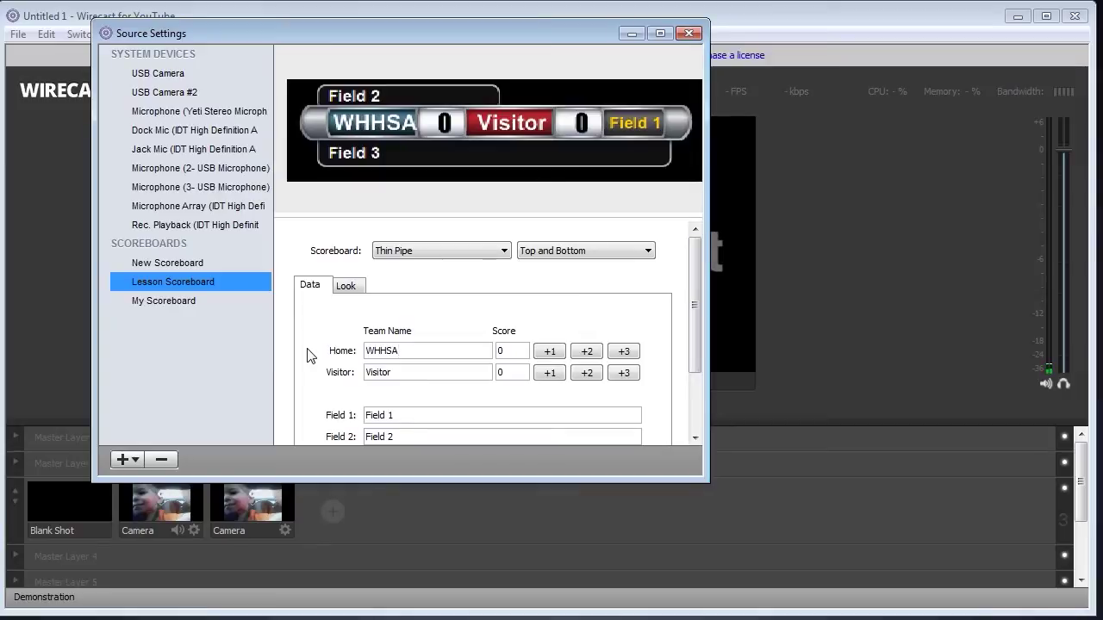
pyautogui.press('BackSpace')
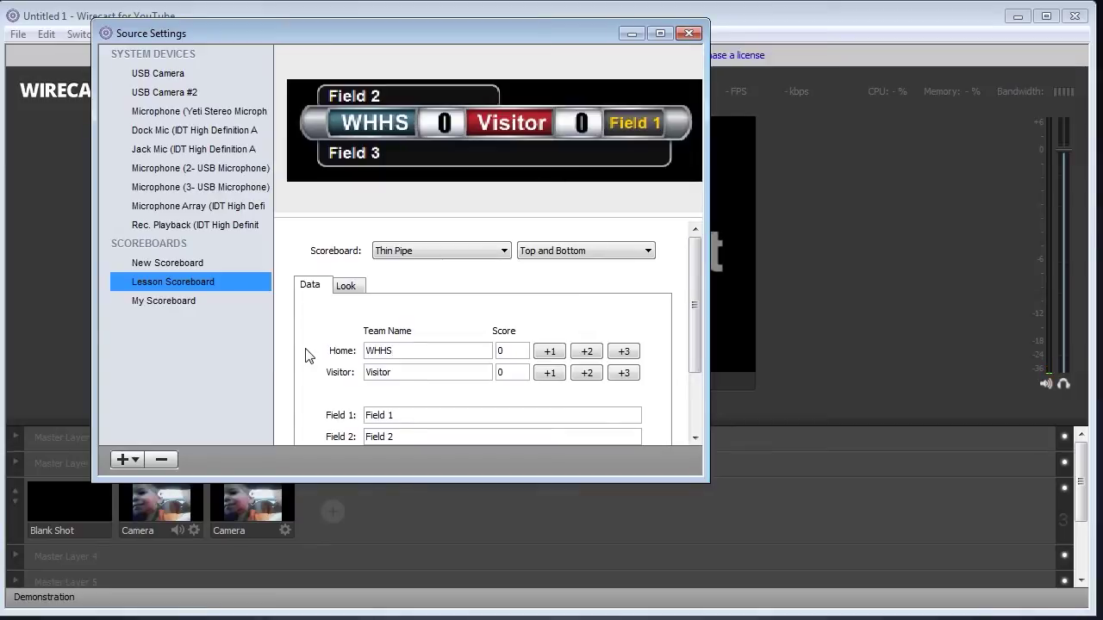
pyautogui.moveTo(406, 372); pyautogui.dragTo(332, 369)
pyautogui.write('Gvill')
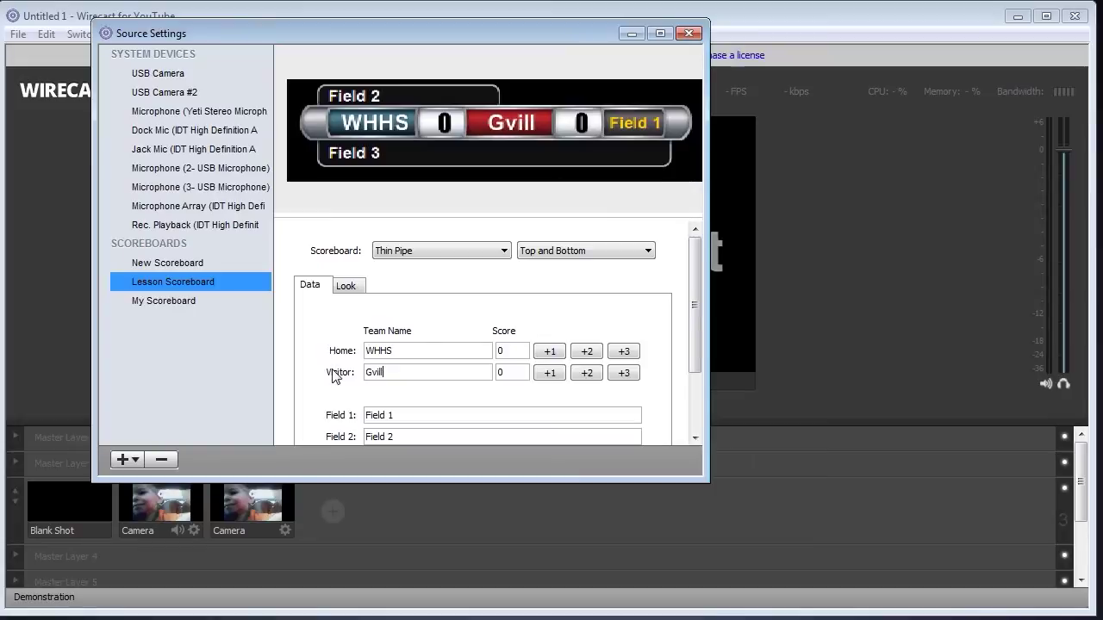
pyautogui.write('e')
# Give the WHHS Home team a red background on the Look tab and close Source Settings.
pyautogui.click(348, 287)
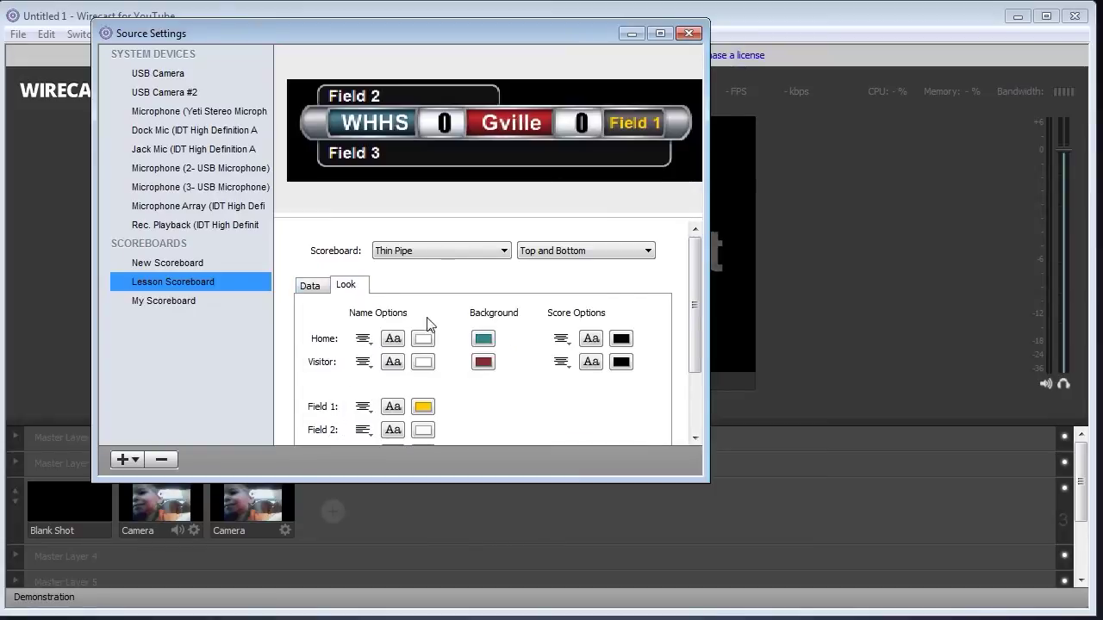
pyautogui.click(484, 339)
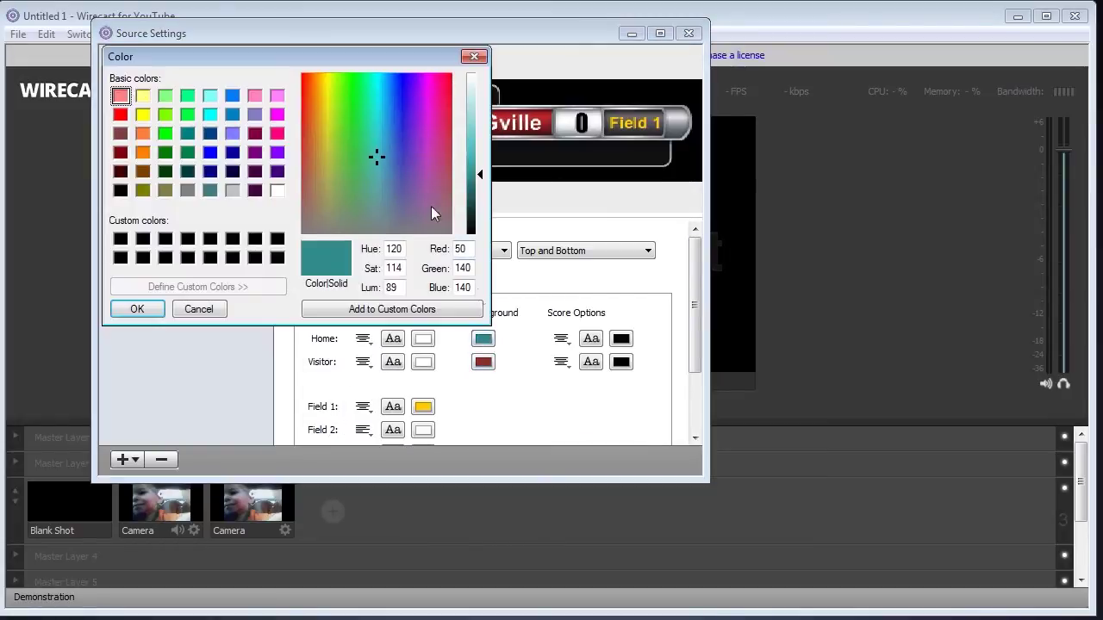
pyautogui.click(311, 131)
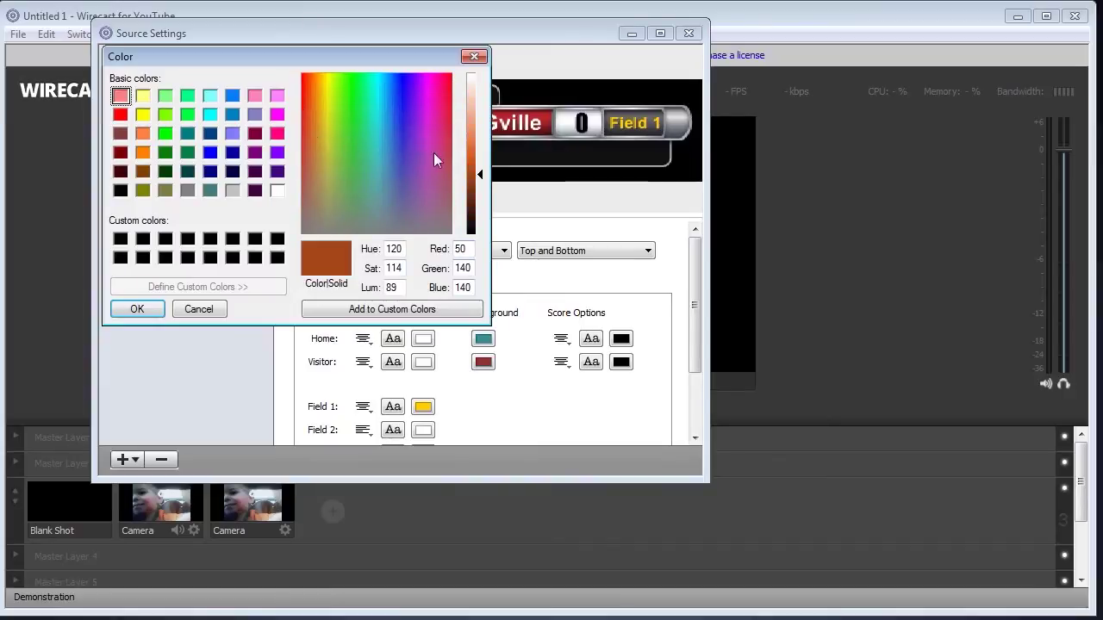
pyautogui.press('Return')
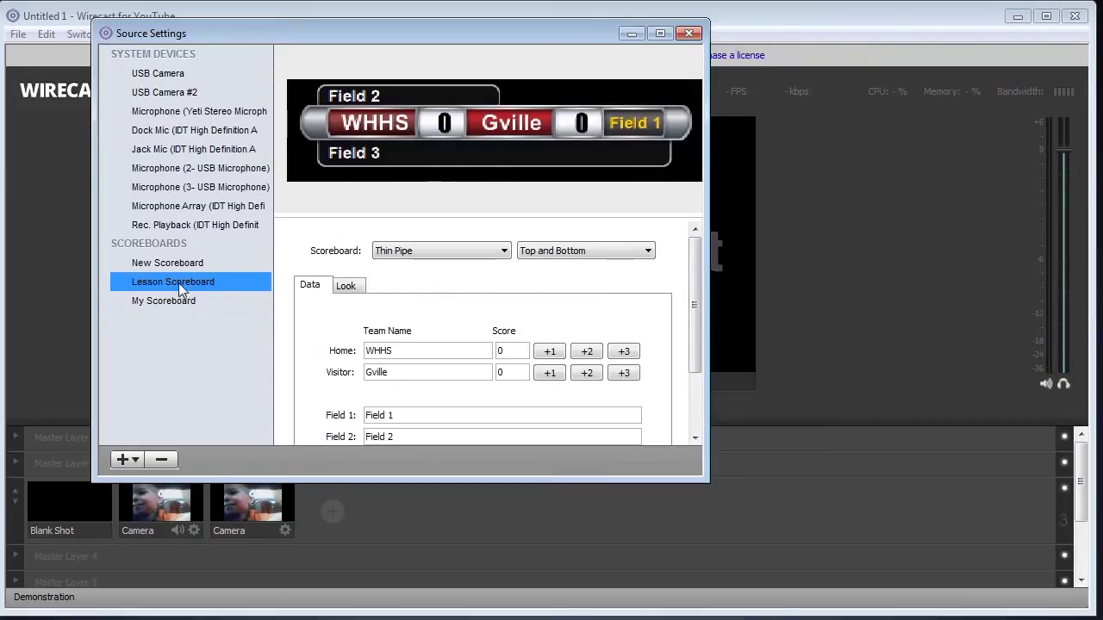
pyautogui.click(688, 32)
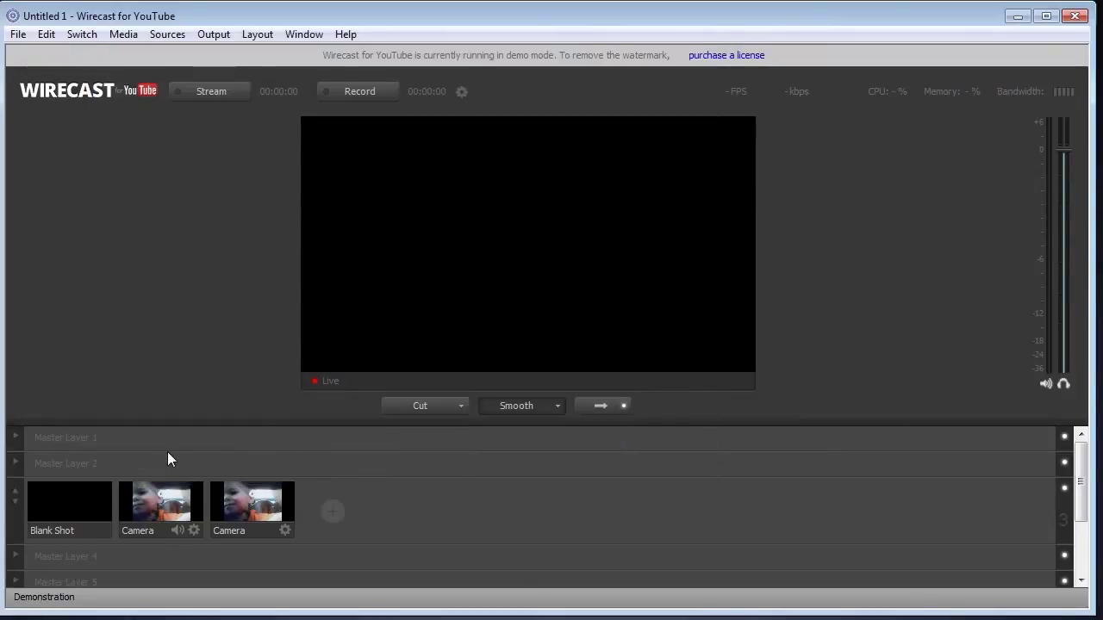
# Expand Master Layer 2 and add a Lesson Scoreboard shot beside its Blank Shot.
pyautogui.click(15, 461)
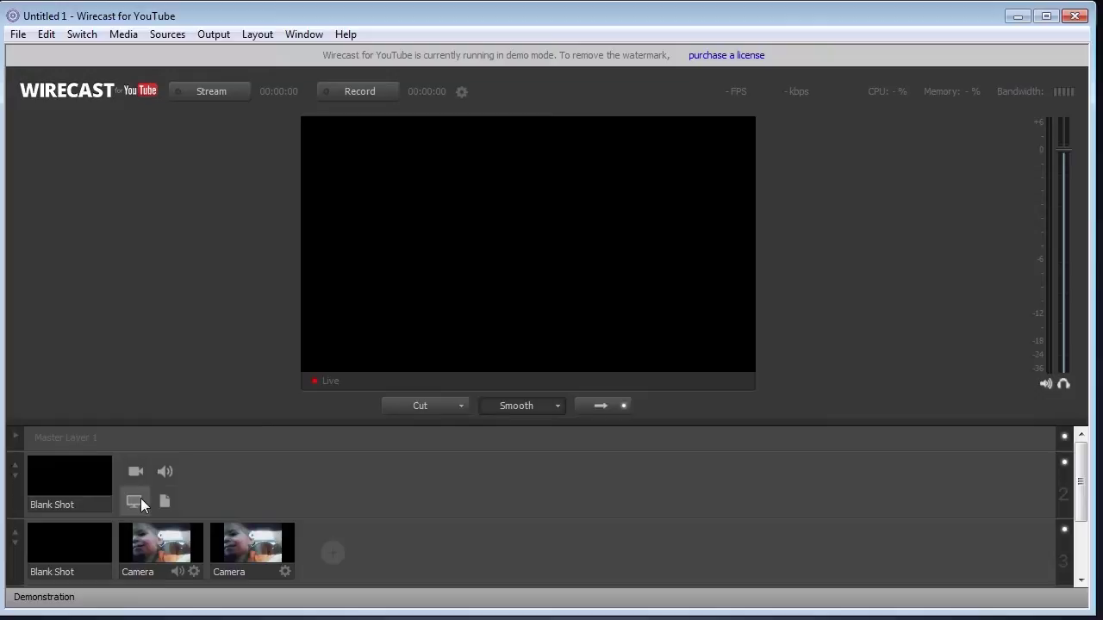
pyautogui.click(135, 471)
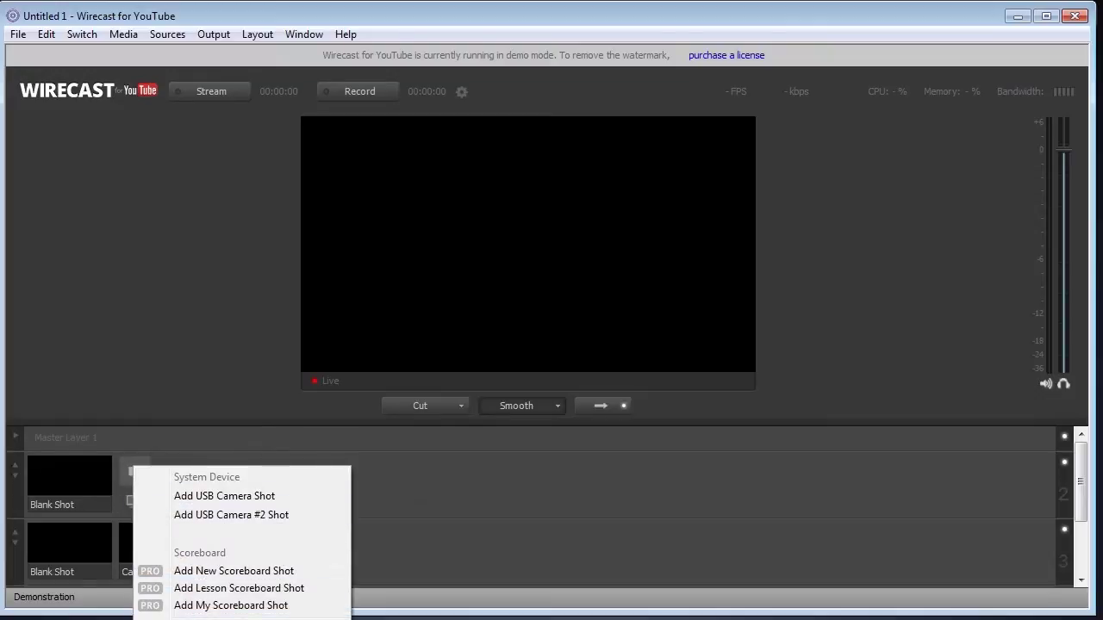
pyautogui.click(259, 588)
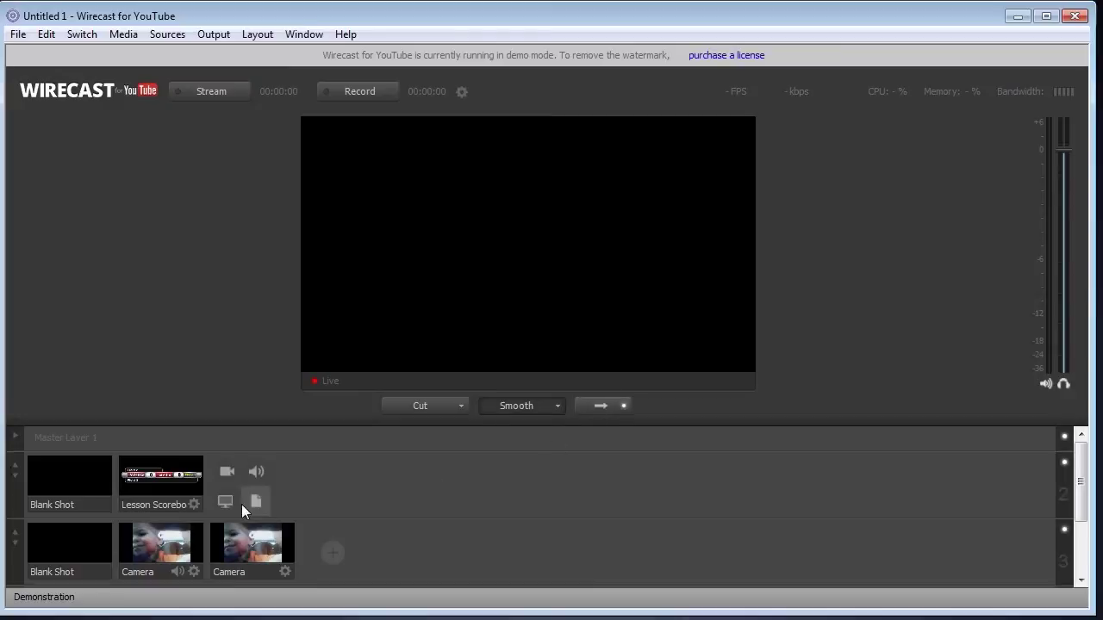
# Take the first Camera shot and the Lesson Scoreboard shot live, overlaying WHHS vs Gville.
pyautogui.click(172, 545)
pyautogui.click(176, 475)
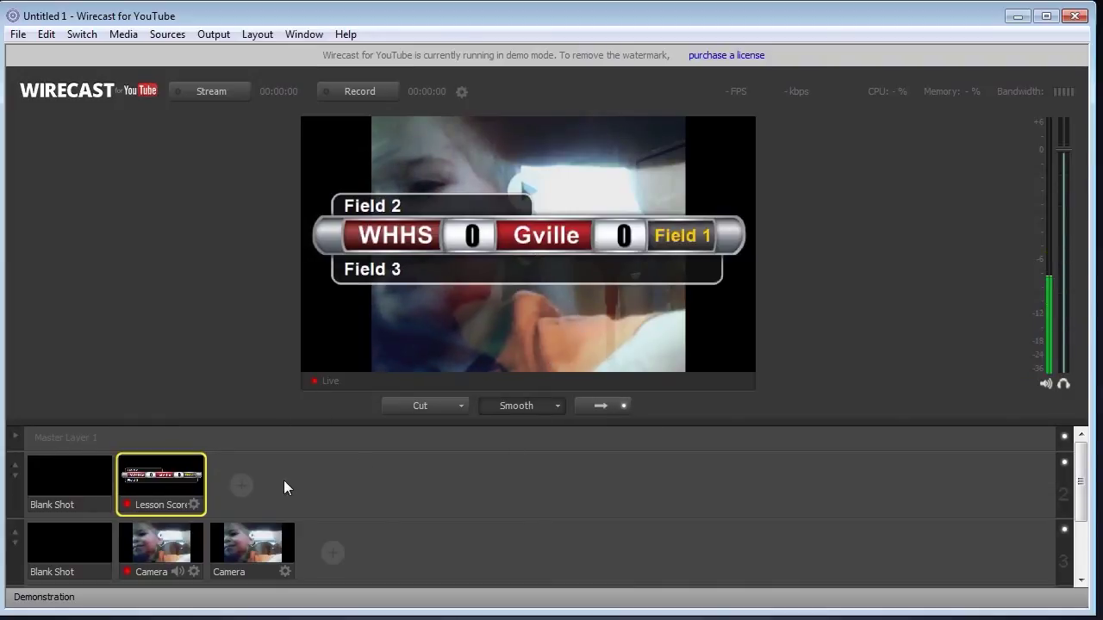
pyautogui.click(194, 504)
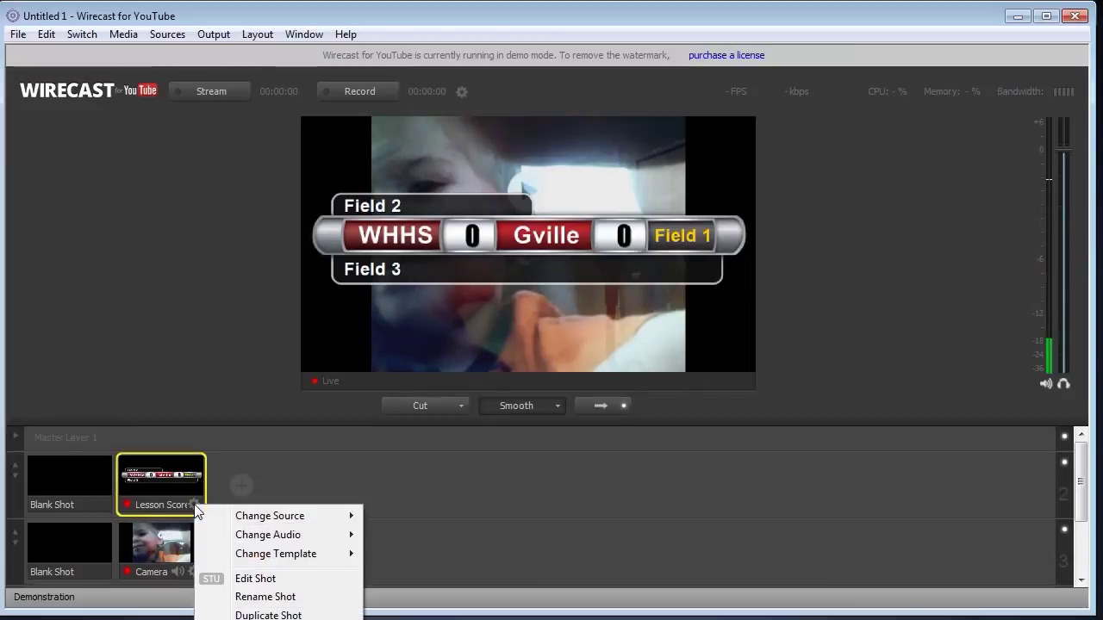
pyautogui.click(268, 614)
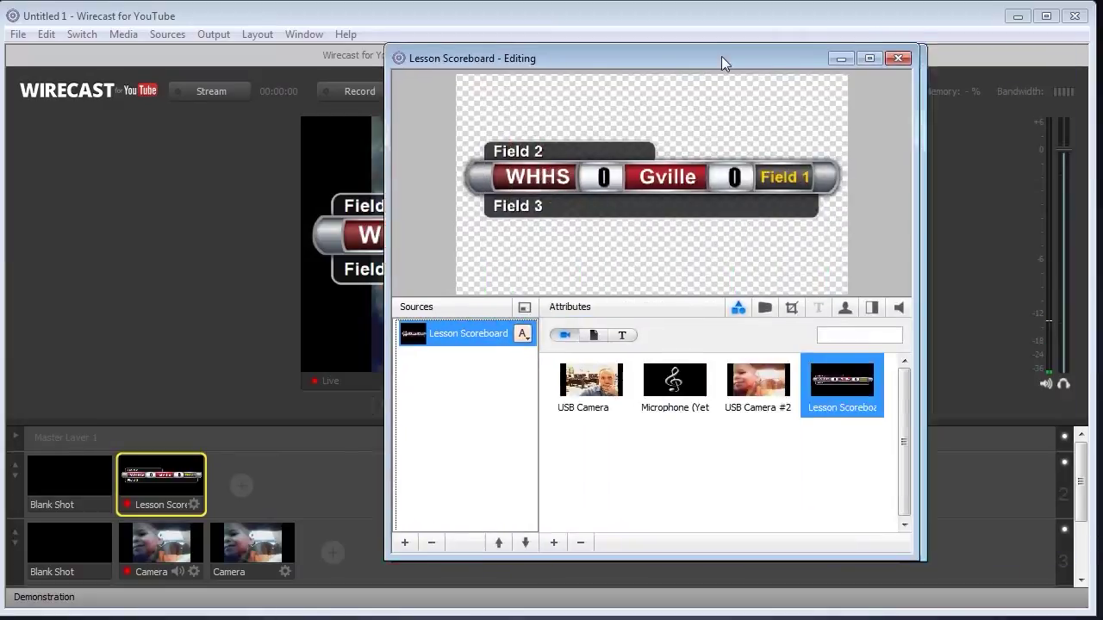
# Scale the scoreboard graphic down and drag it to the lower-left of the camera picture.
pyautogui.moveTo(721, 56); pyautogui.dragTo(619, 32)
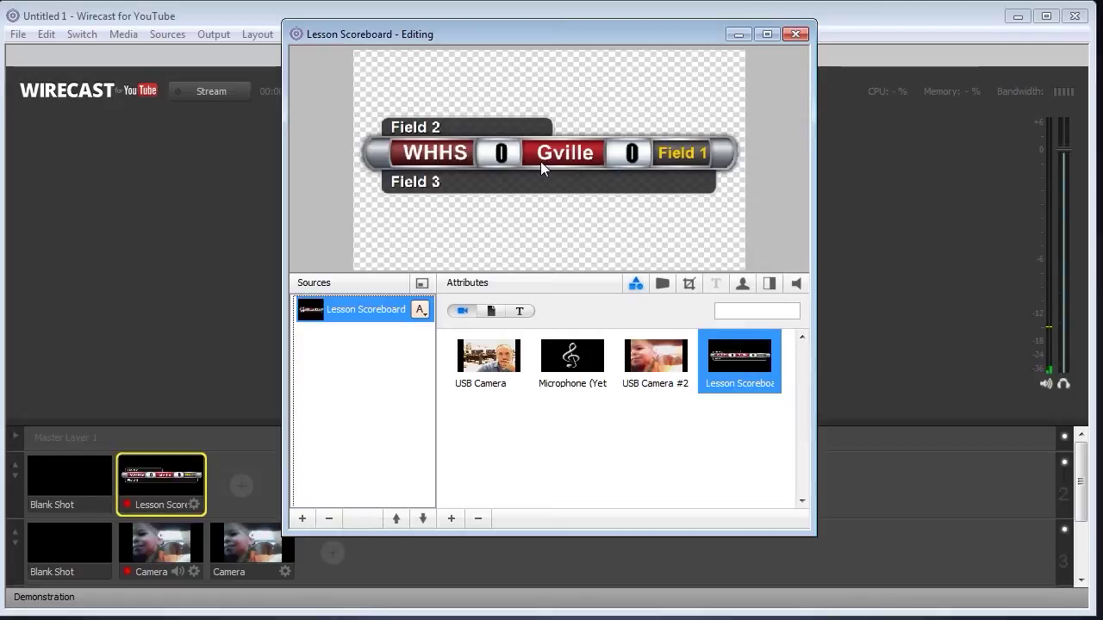
pyautogui.scroll(3, 541, 168)
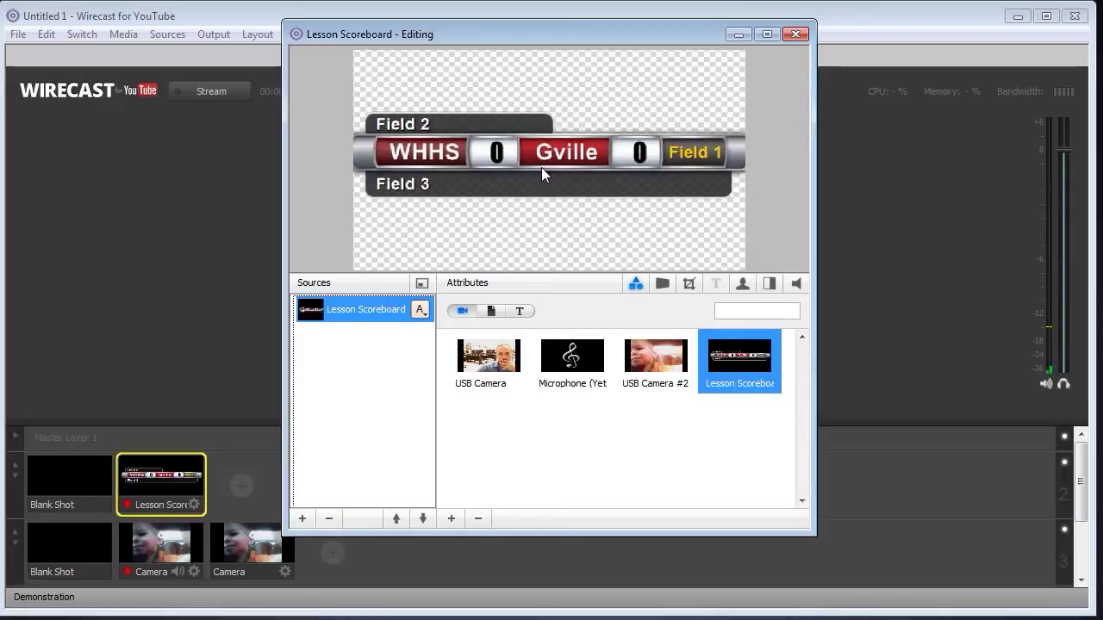
pyautogui.scroll(-10, 541, 175)
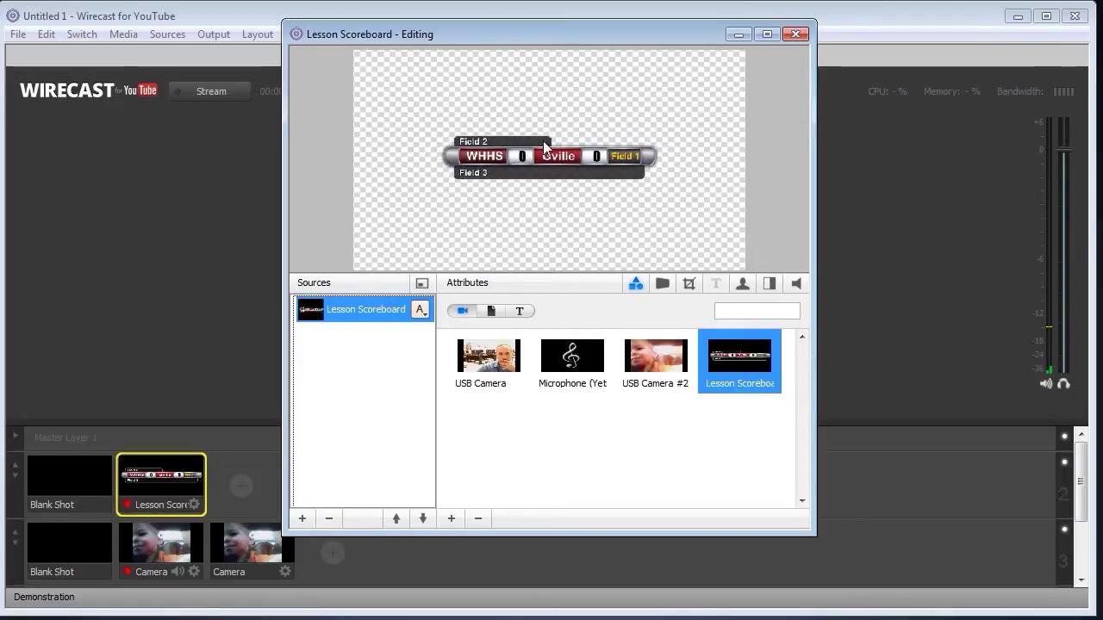
pyautogui.moveTo(549, 156); pyautogui.dragTo(474, 230)
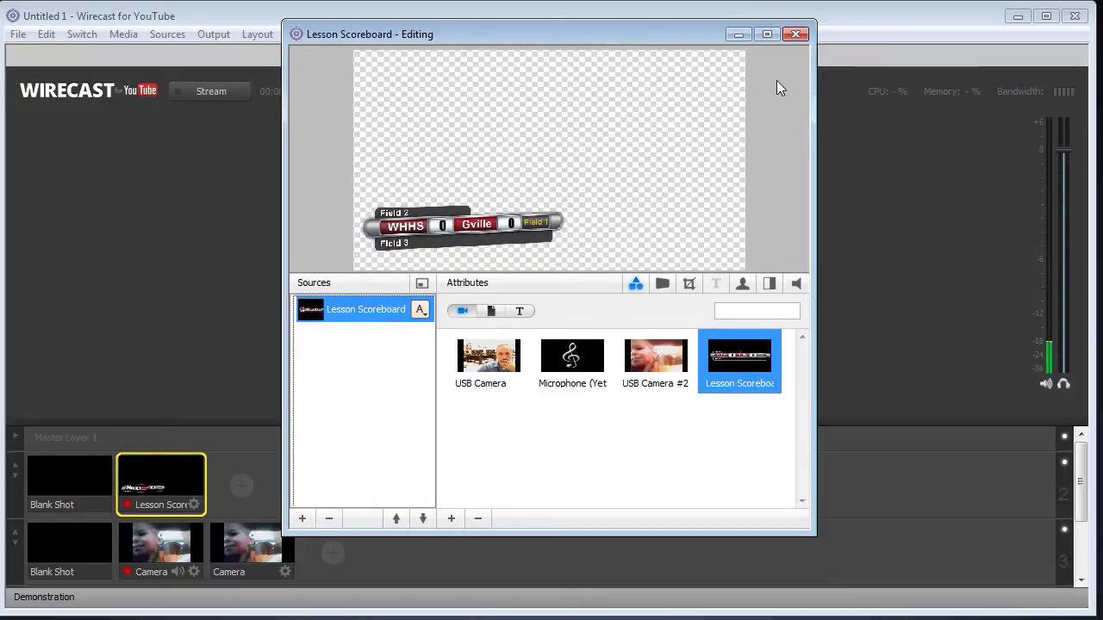
pyautogui.click(796, 35)
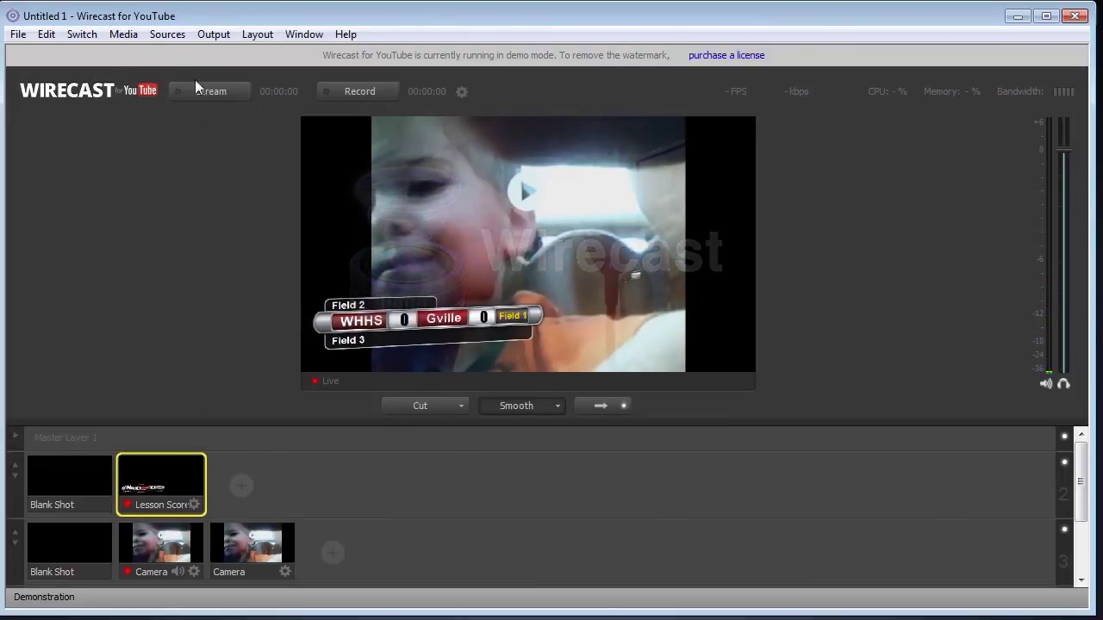
# Open Source Settings on the Lesson Scoreboard and move the window aside.
pyautogui.click(167, 35)
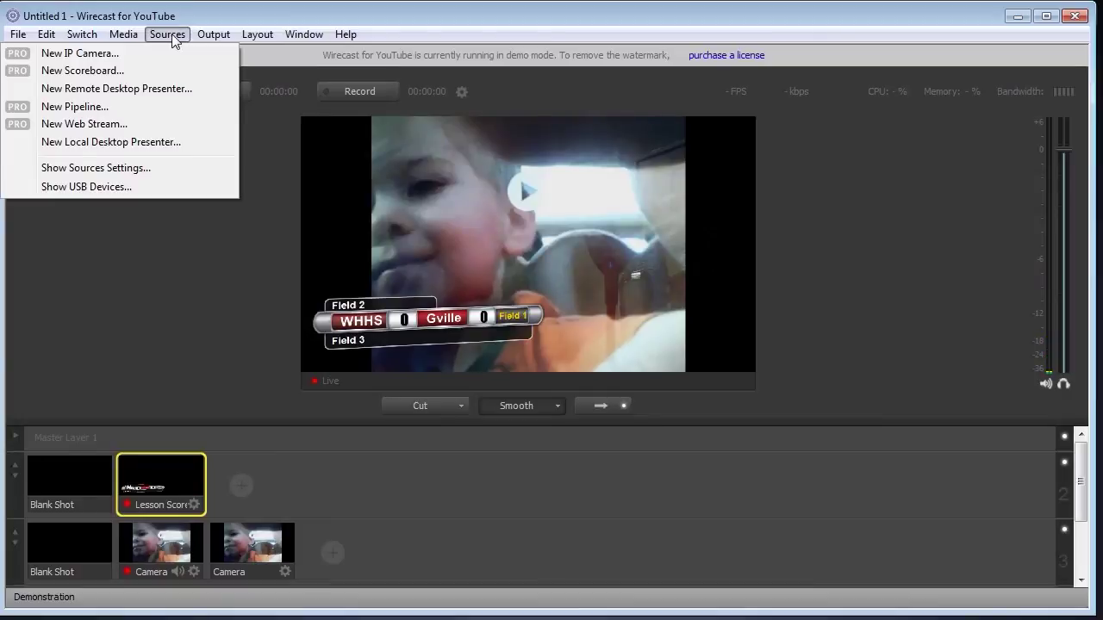
pyautogui.click(134, 167)
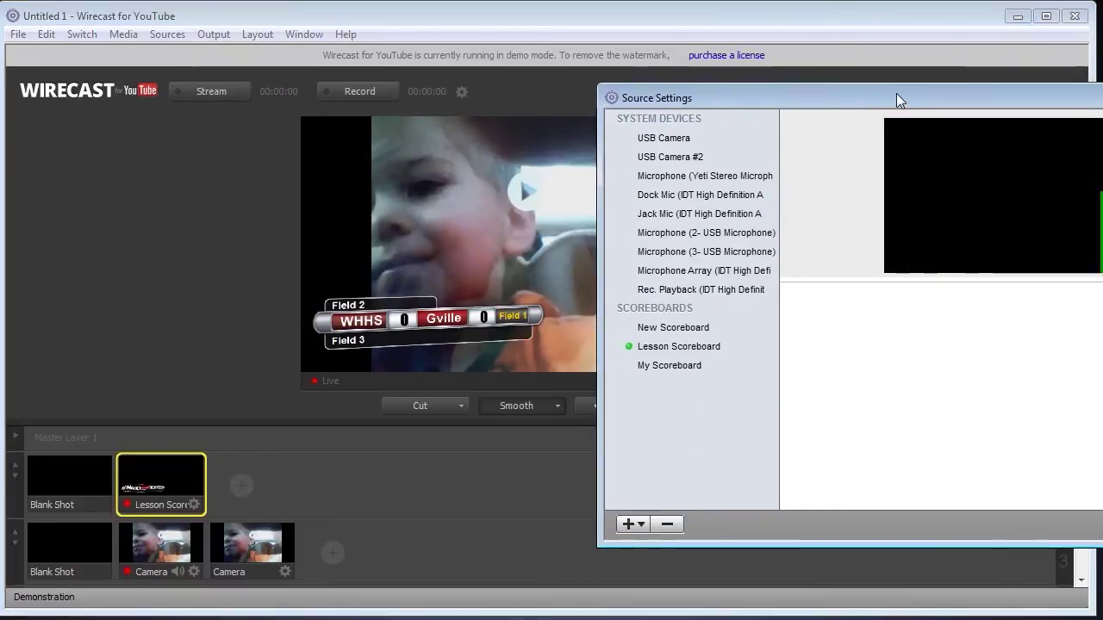
pyautogui.moveTo(898, 101); pyautogui.dragTo(723, 111)
pyautogui.click(486, 359)
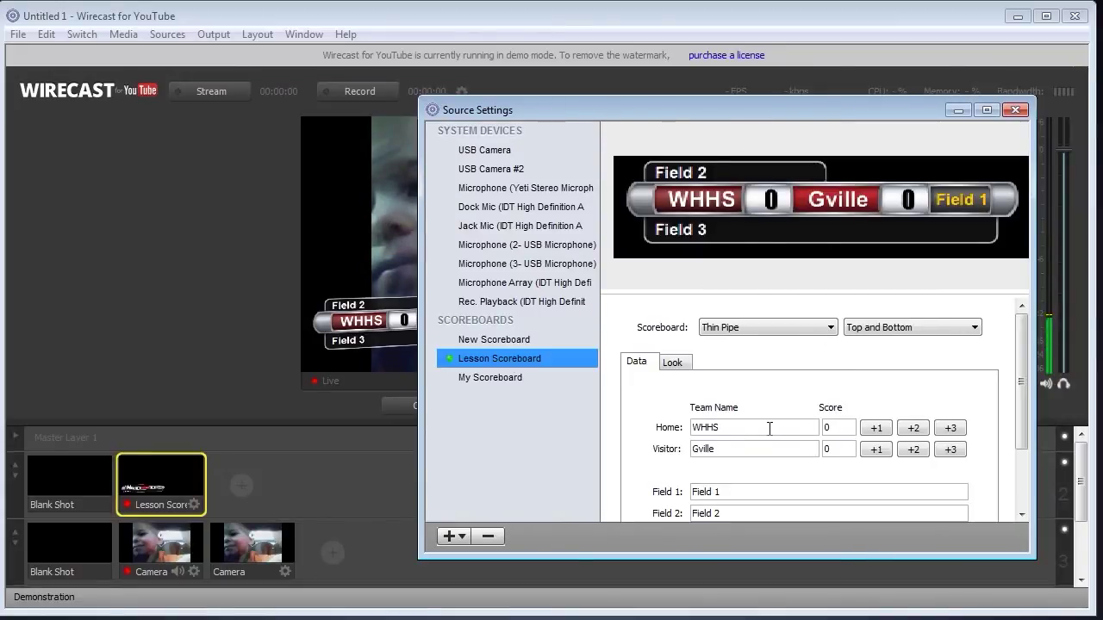
pyautogui.moveTo(713, 110); pyautogui.dragTo(773, 109)
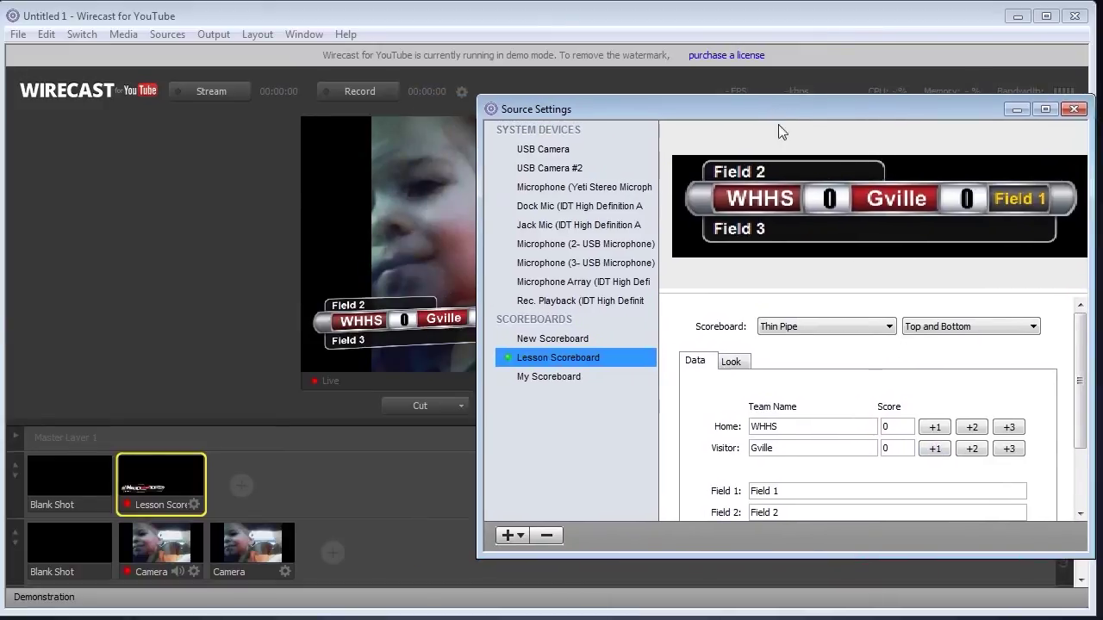
# Set the score to WHHS 2, Gville 1 while keeping the Live pane visible.
pyautogui.click(973, 429)
pyautogui.click(935, 450)
pyautogui.moveTo(740, 106); pyautogui.dragTo(793, 100)
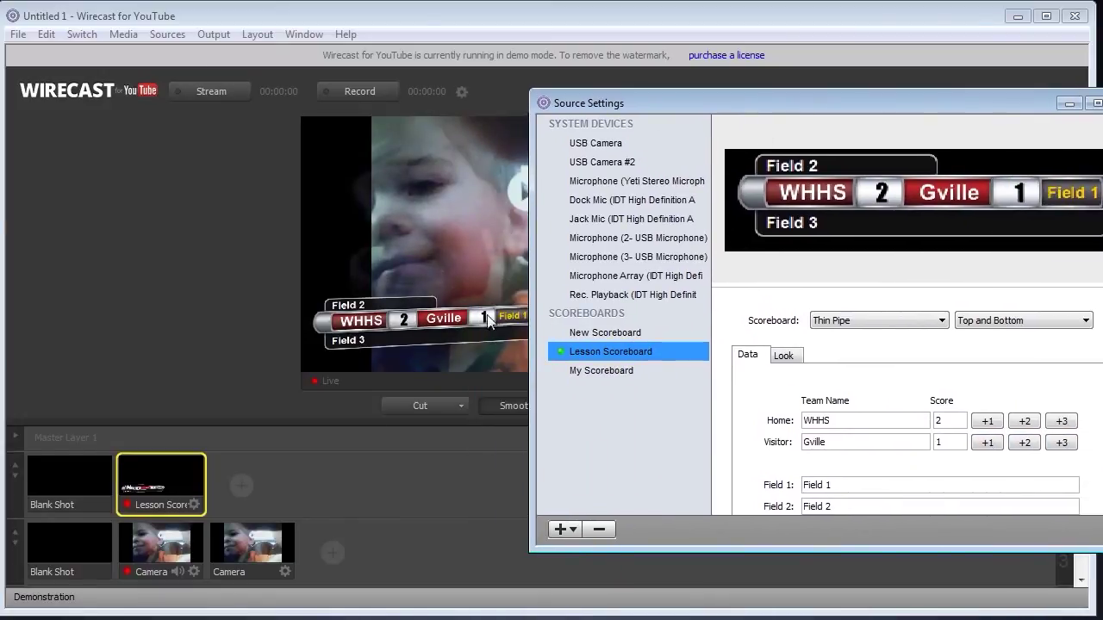
pyautogui.moveTo(926, 104); pyautogui.dragTo(782, 104)
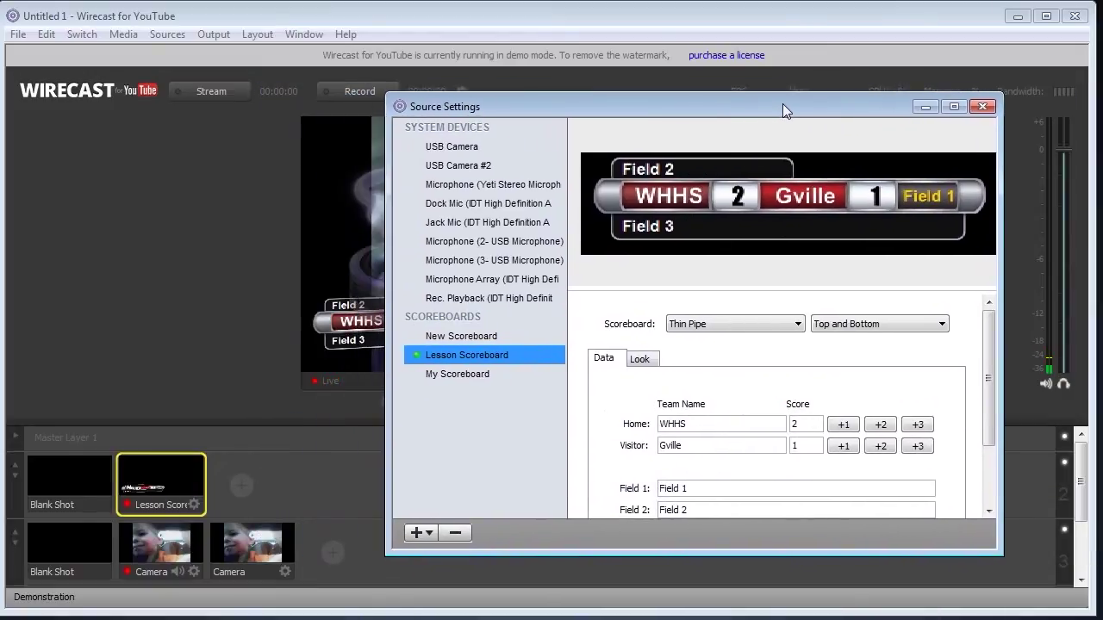
# Close Source Settings and give the second Camera shot the Side PiP Lower Right template.
pyautogui.click(285, 571)
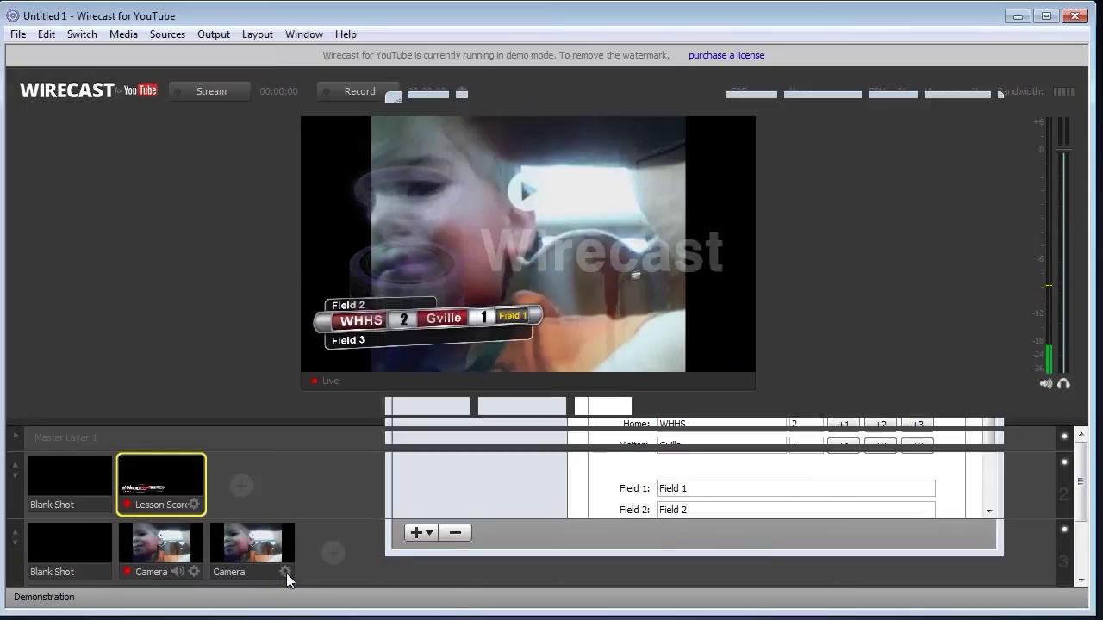
pyautogui.click(286, 573)
pyautogui.moveTo(336, 616)
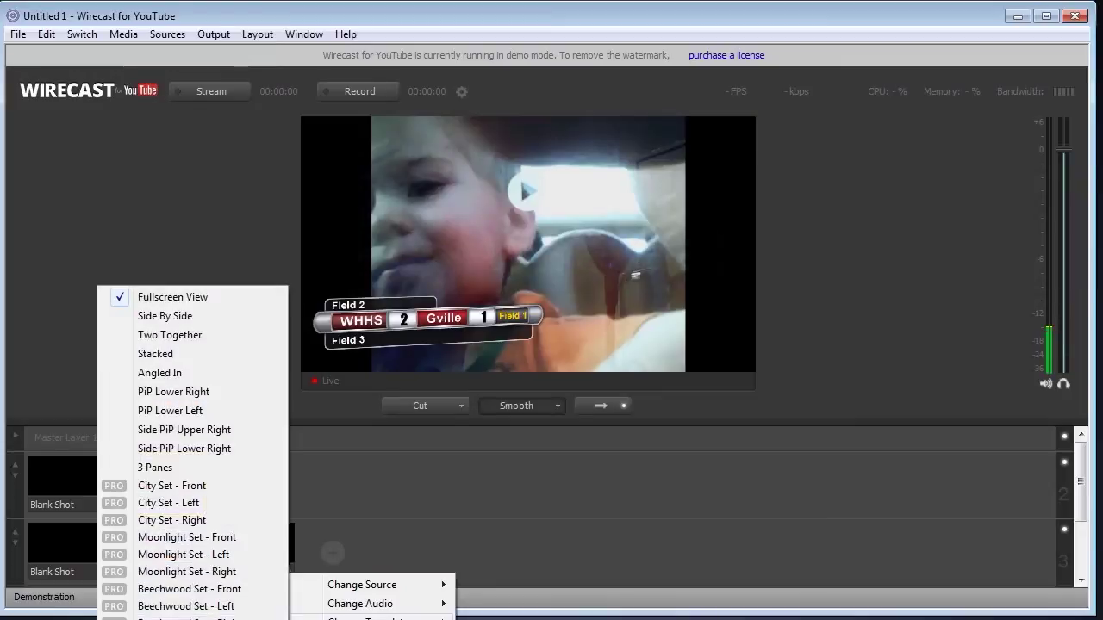
pyautogui.click(185, 448)
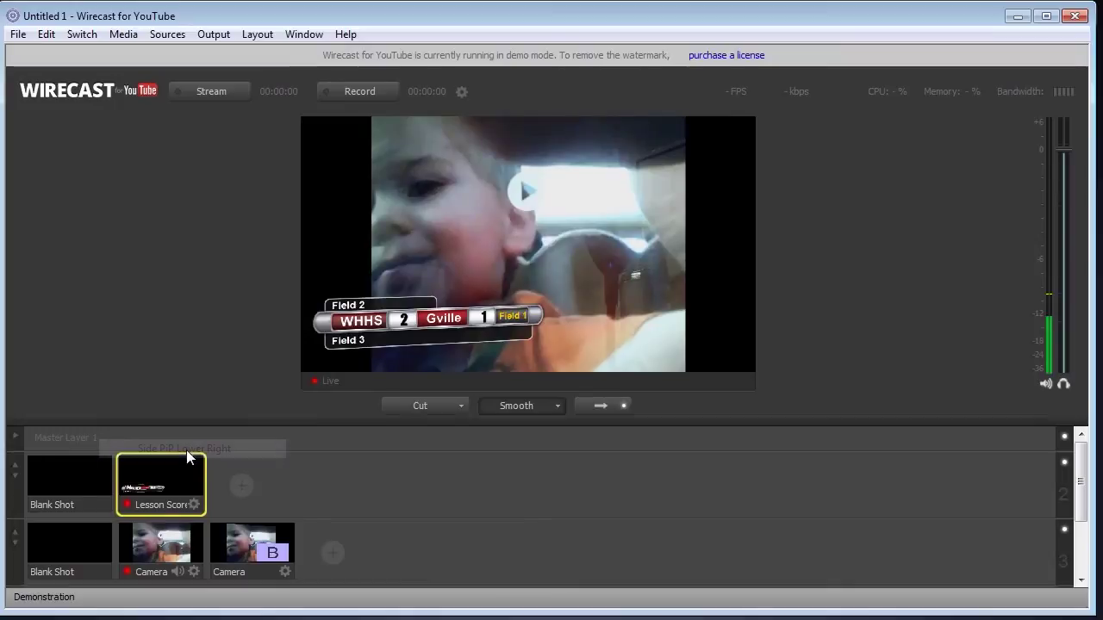
# Set the shot's Source B to USB Camera and put the picture-in-picture shot live.
pyautogui.click(285, 571)
pyautogui.moveTo(363, 586)
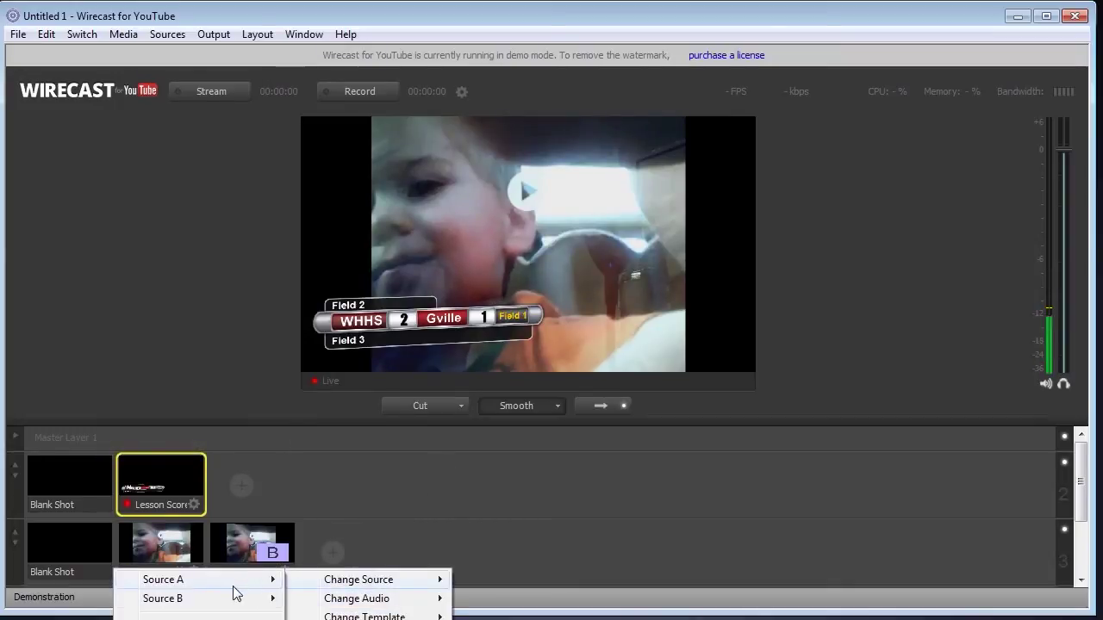
pyautogui.moveTo(226, 601)
pyautogui.click(345, 613)
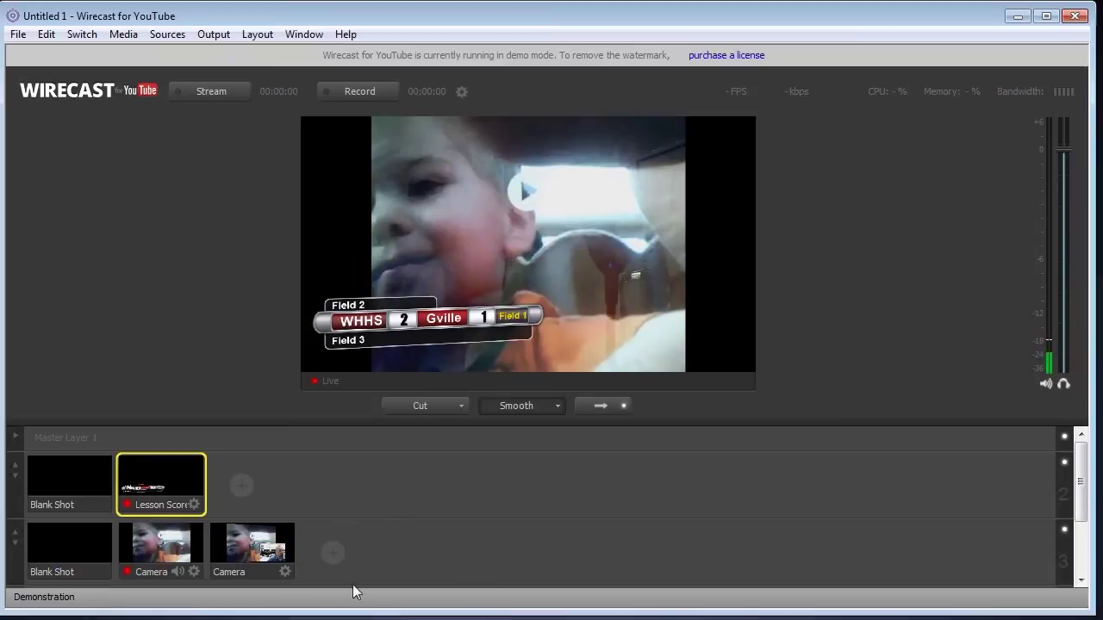
pyautogui.click(280, 555)
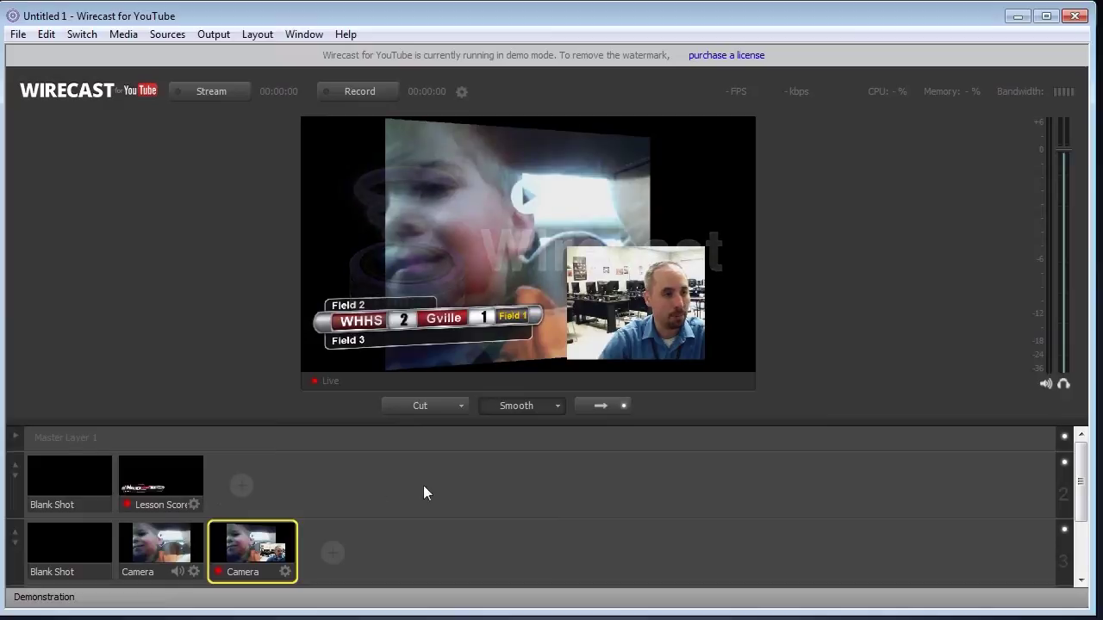
pyautogui.moveTo(220, 480)
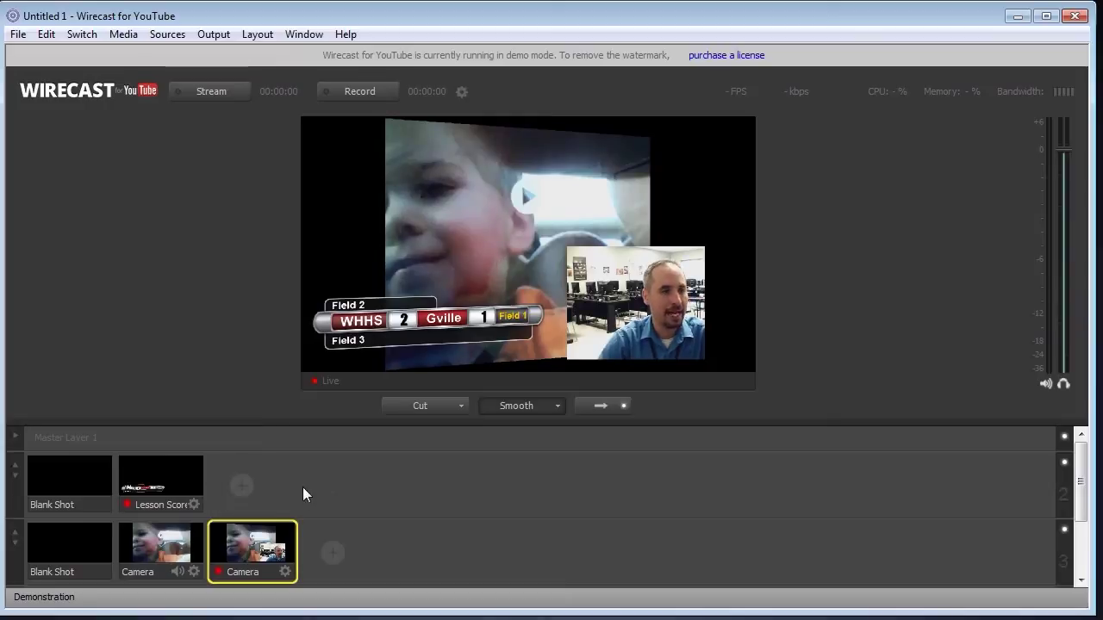
# Browse the camera shot list and source types, then close them without adding anything.
pyautogui.click(228, 472)
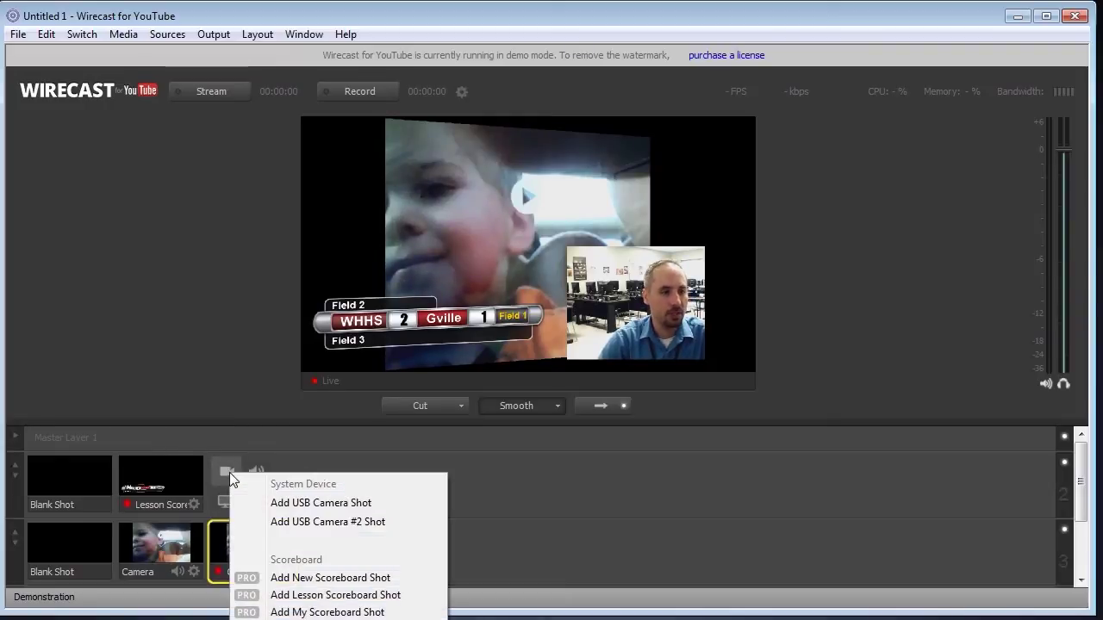
pyautogui.click(328, 612)
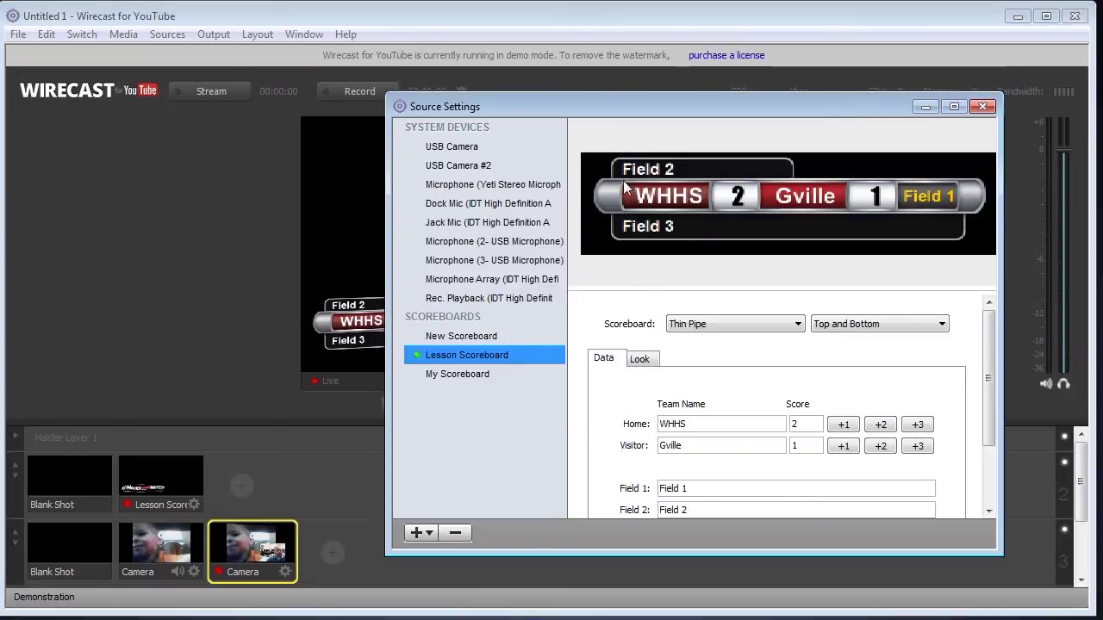
pyautogui.click(440, 534)
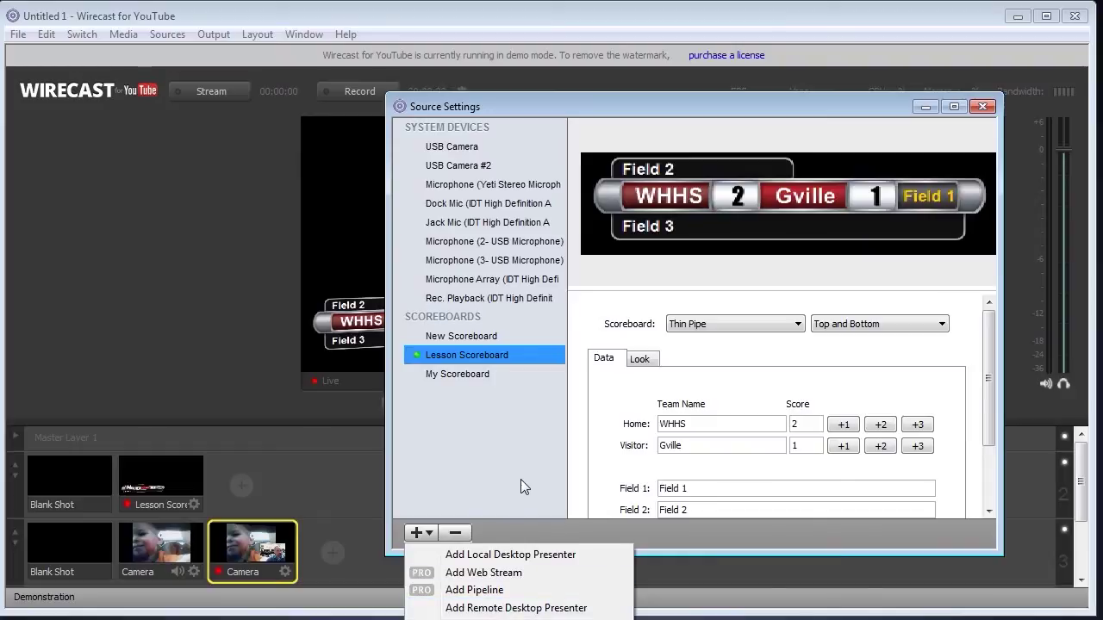
pyautogui.click(1015, 103)
pyautogui.click(982, 105)
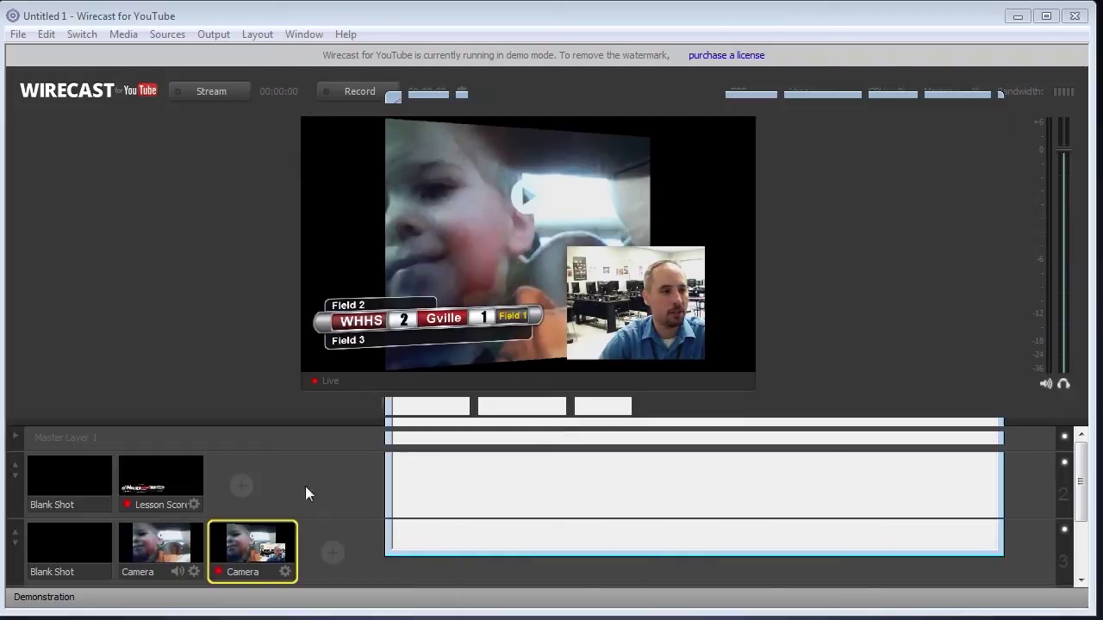
# Add a blank New Shot to the empty slot in layer 2, leaving its options unchanged.
pyautogui.click(239, 484)
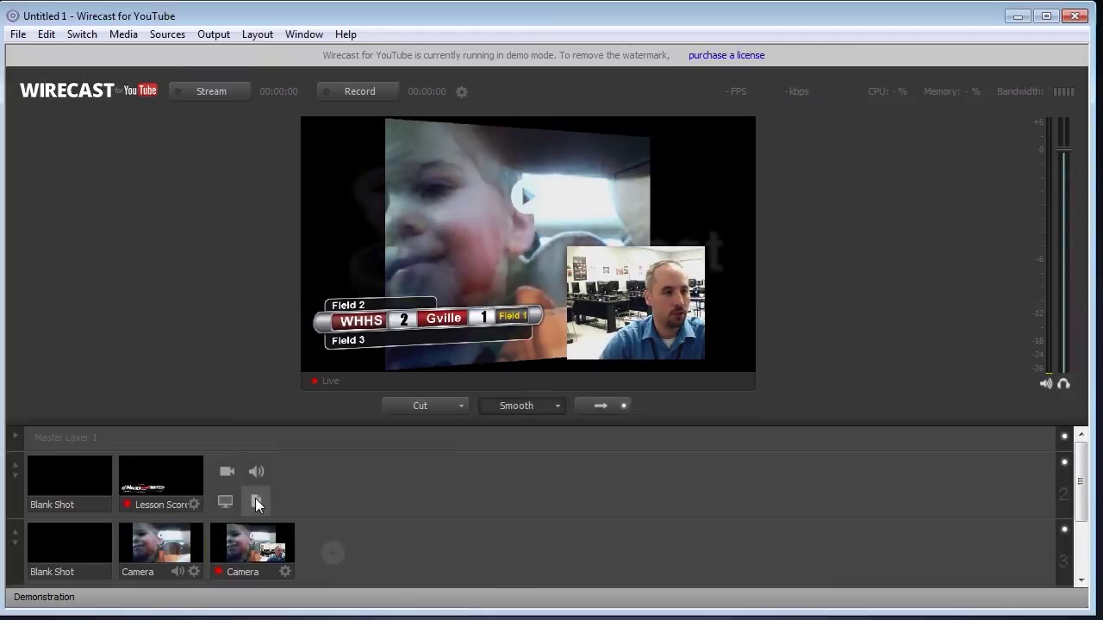
pyautogui.click(256, 503)
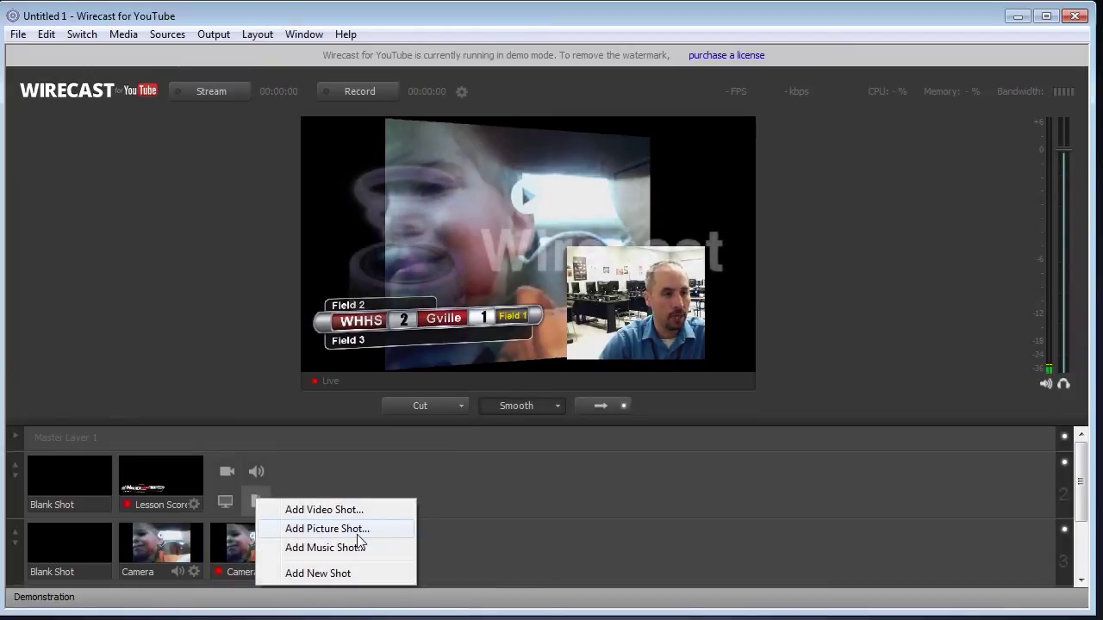
pyautogui.click(317, 573)
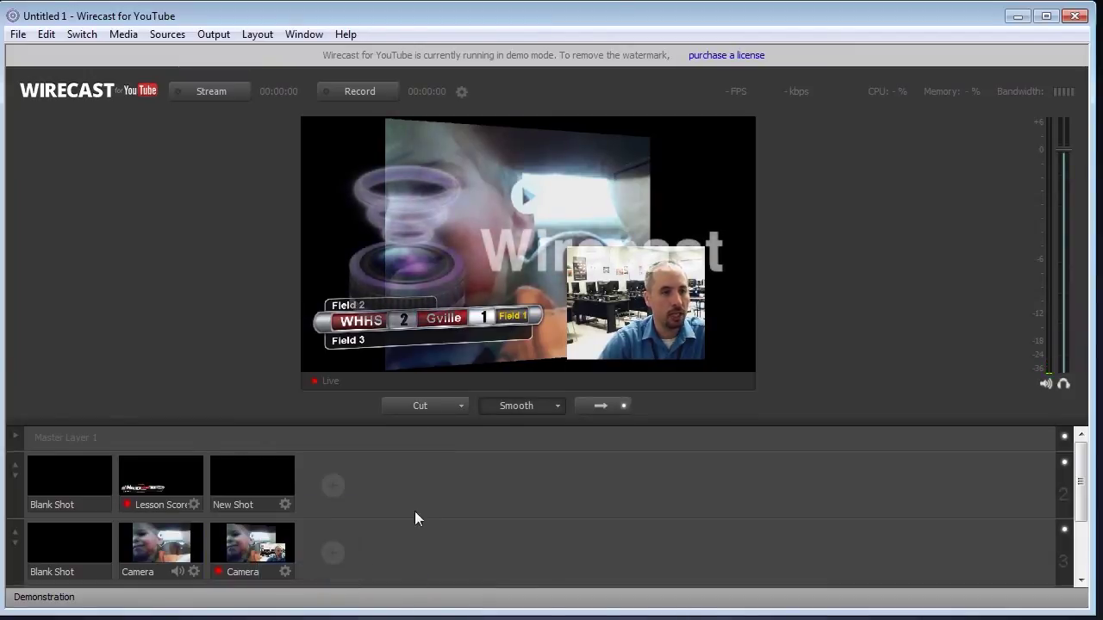
pyautogui.click(286, 504)
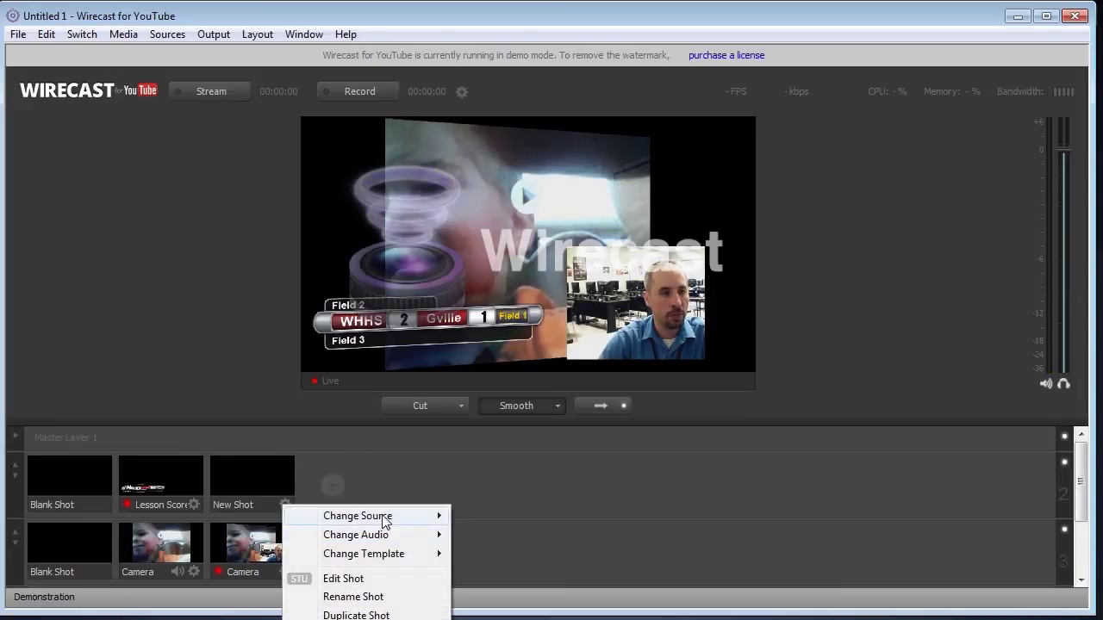
pyautogui.moveTo(385, 522)
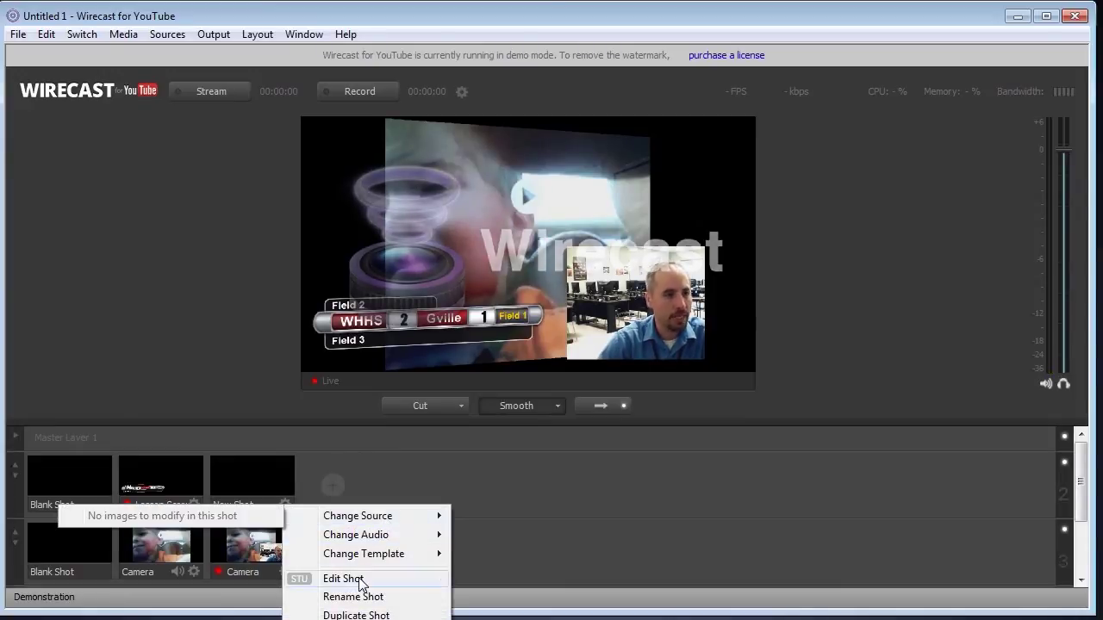
pyautogui.click(481, 447)
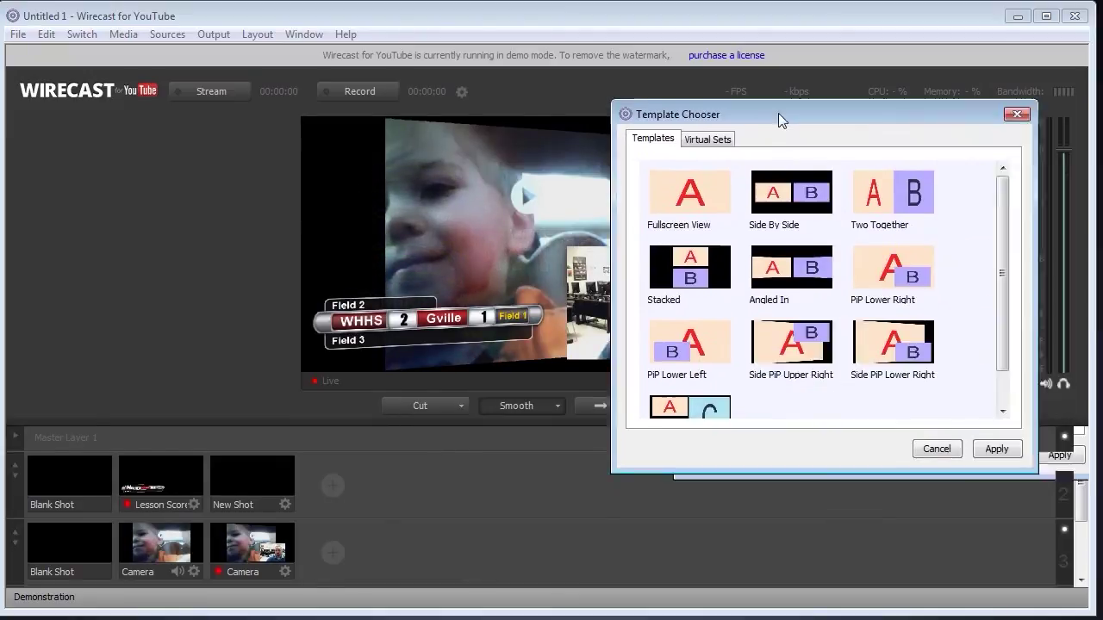
# Apply the Fullscreen View layout template to New Shot.
pyautogui.moveTo(778, 113); pyautogui.dragTo(637, 112)
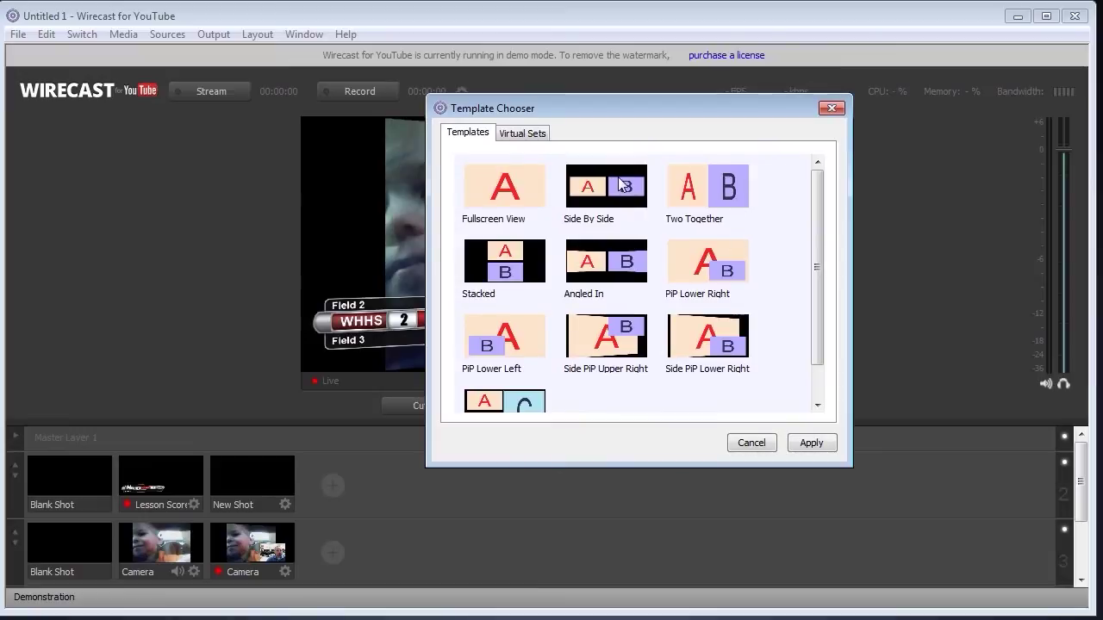
pyautogui.click(509, 206)
pyautogui.click(809, 443)
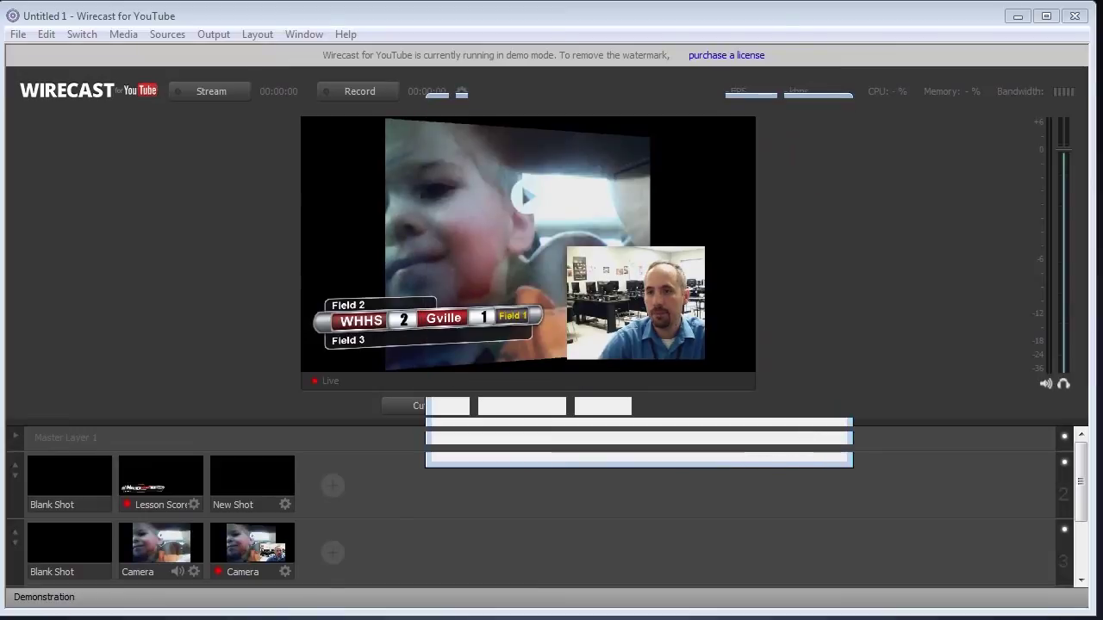
# Set USB Camera as New Shot's source and switch the media list to pictures.
pyautogui.moveTo(1098, 64); pyautogui.dragTo(667, 62)
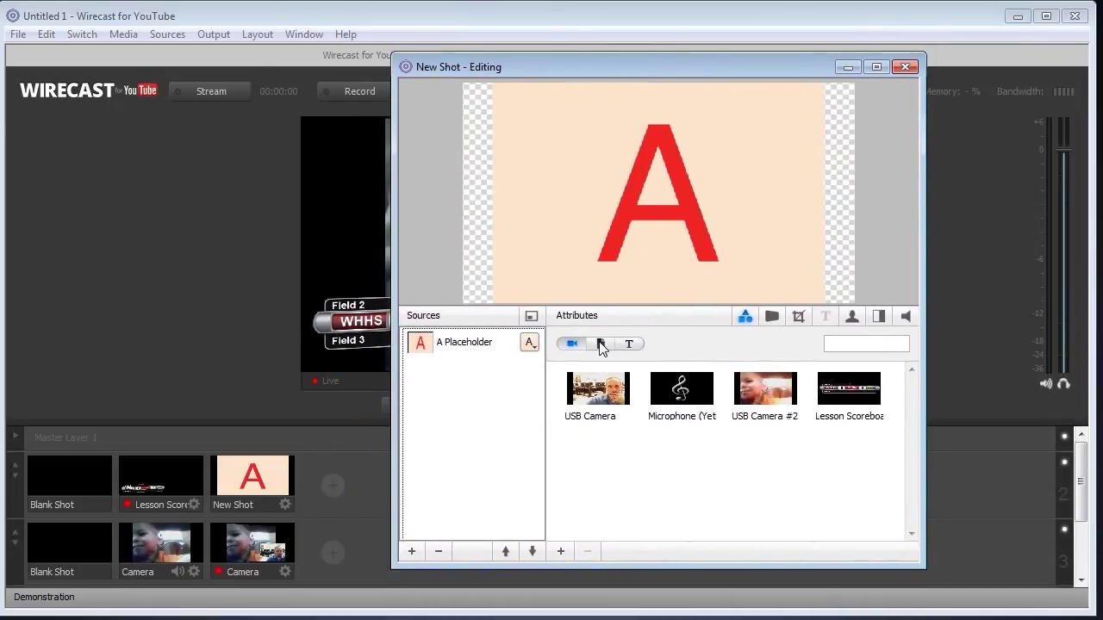
pyautogui.click(600, 401)
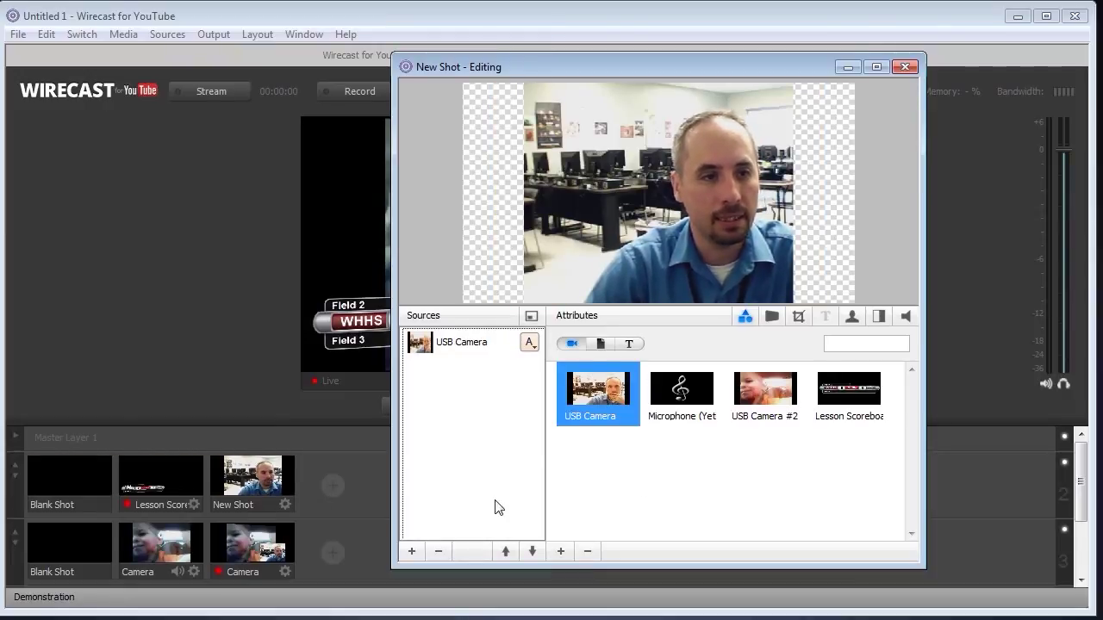
pyautogui.click(560, 552)
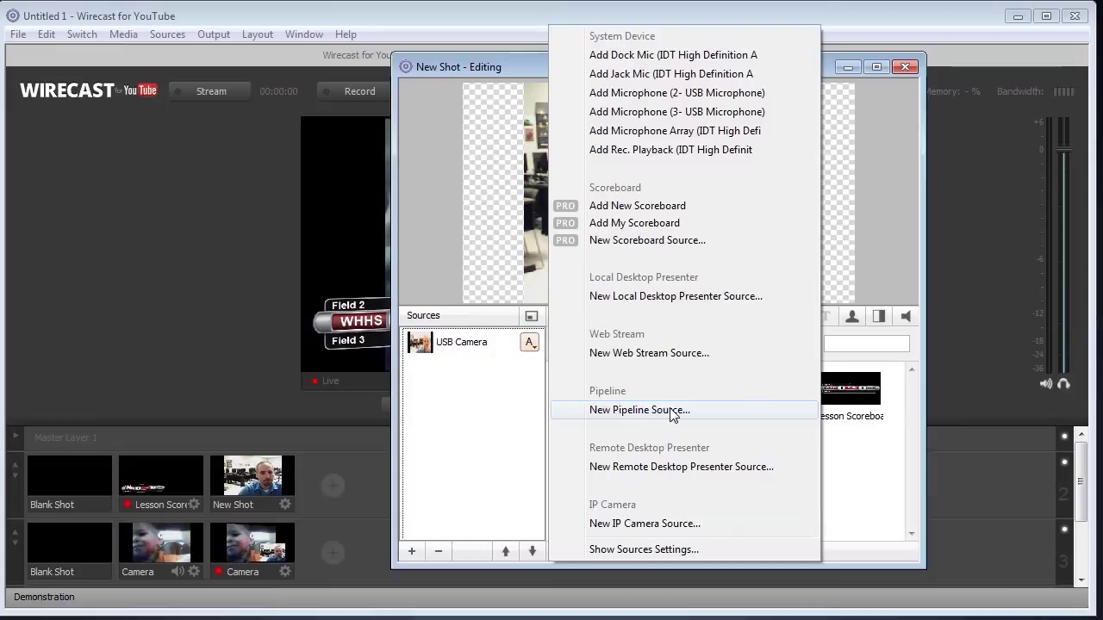
pyautogui.click(834, 445)
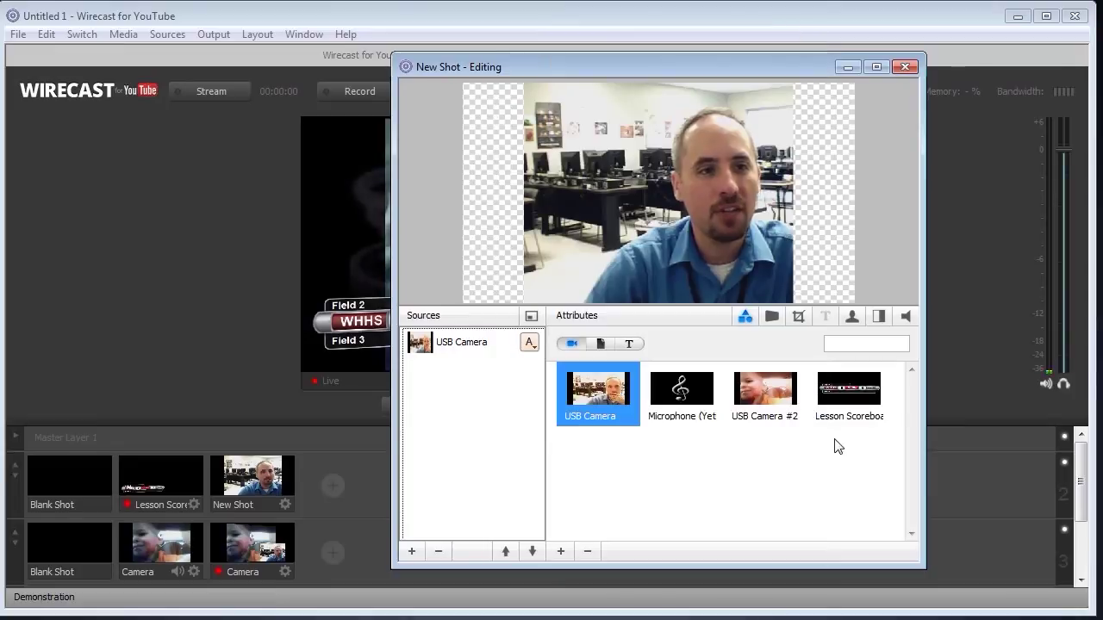
pyautogui.click(601, 344)
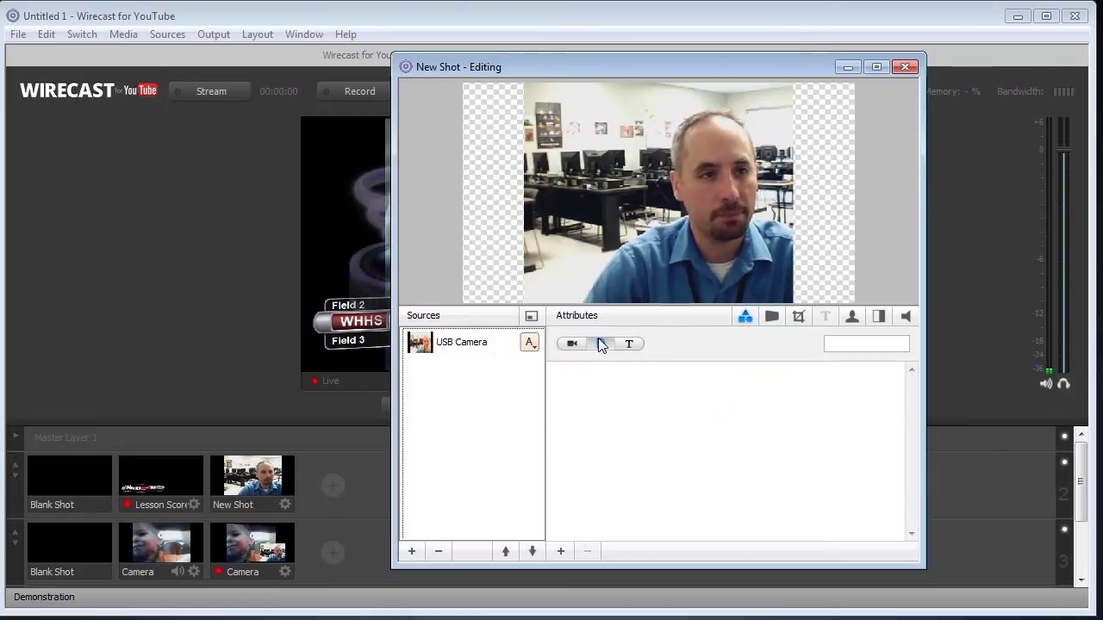
pyautogui.click(561, 552)
# Add the picture IMG_0300.JPG from the 2013/2013-09-04 folder as a shot source.
pyautogui.click(608, 593)
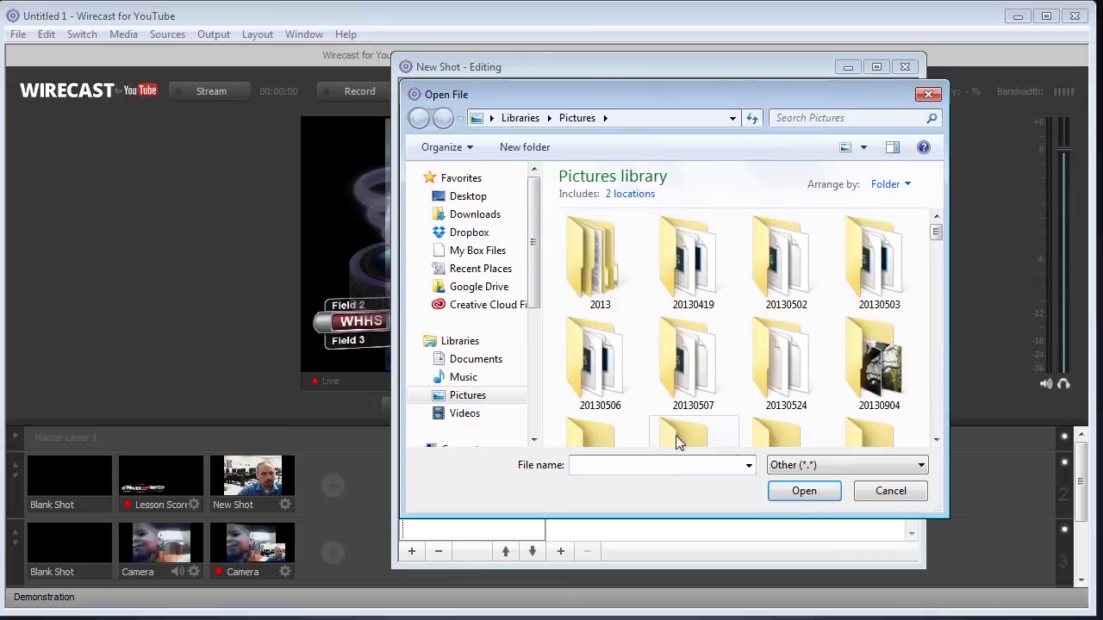
pyautogui.click(601, 284)
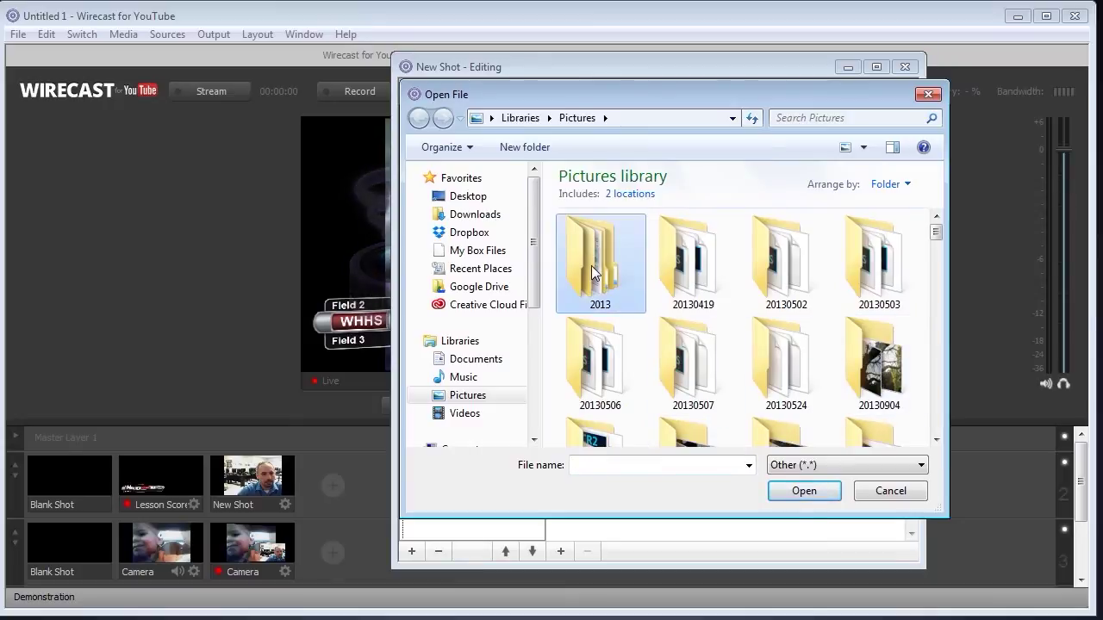
pyautogui.doubleClick(595, 276)
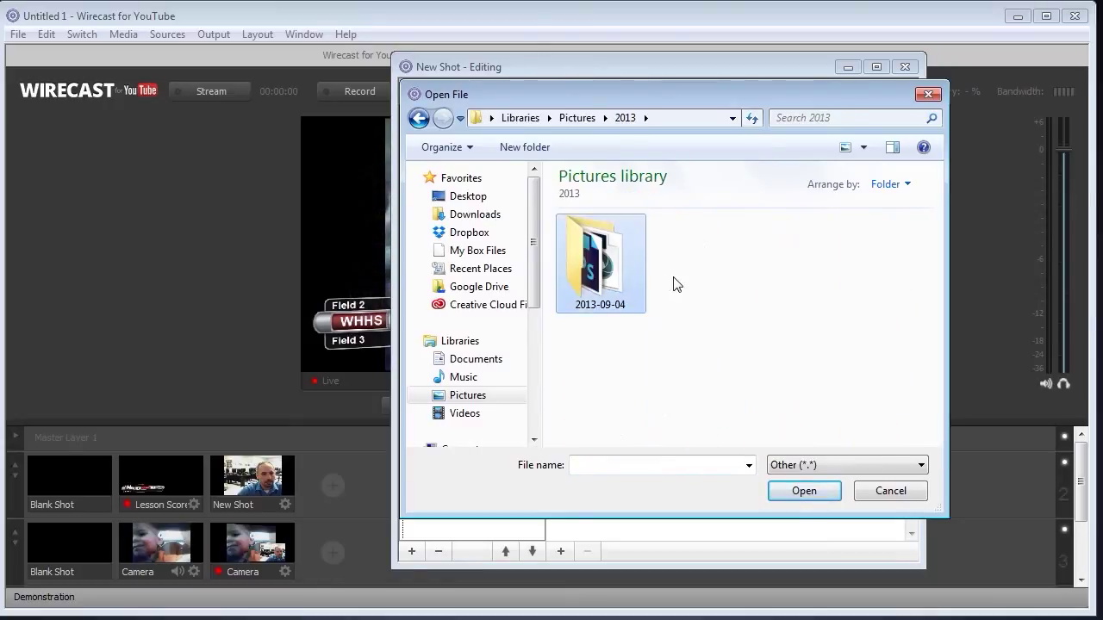
pyautogui.click(790, 279)
pyautogui.click(804, 490)
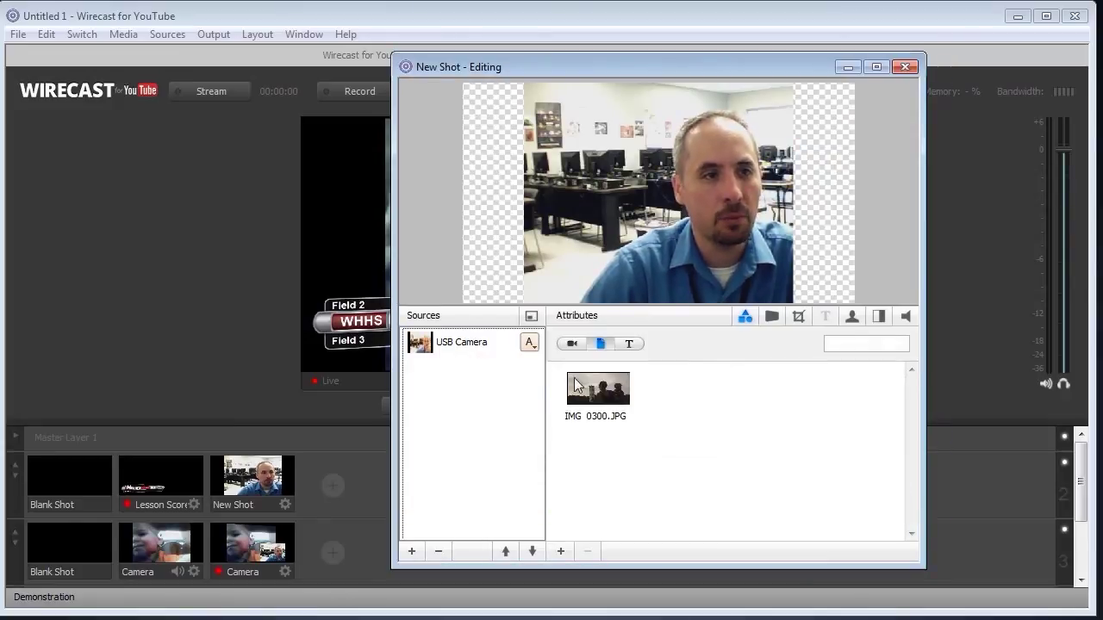
pyautogui.click(609, 392)
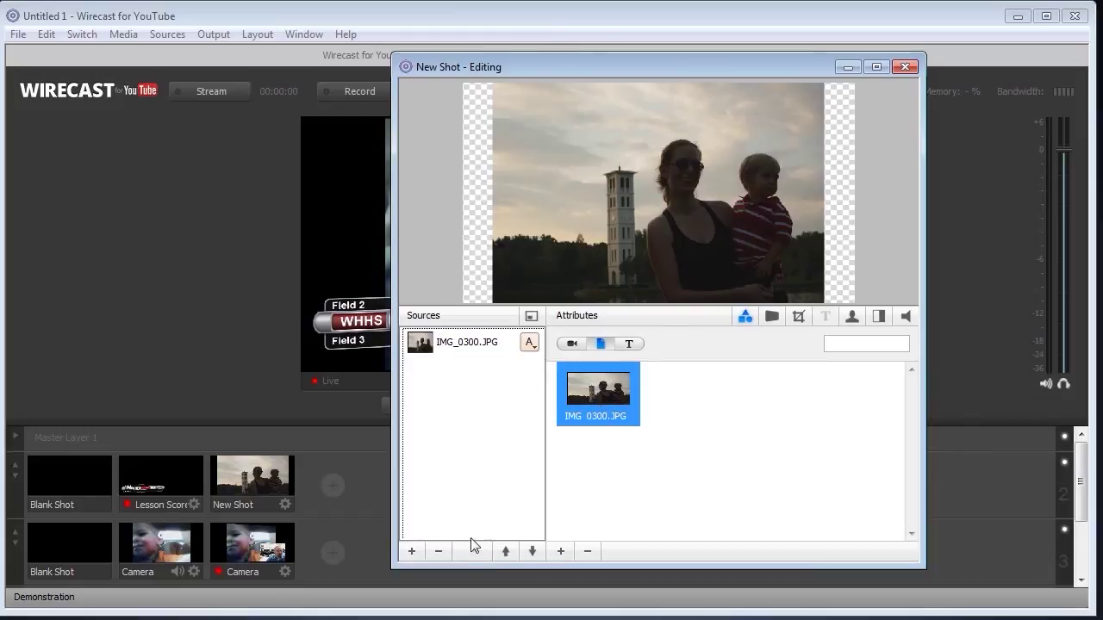
# Add a USB Camera layer, place the photo above it, and move the photo lower-left.
pyautogui.click(410, 551)
pyautogui.click(591, 390)
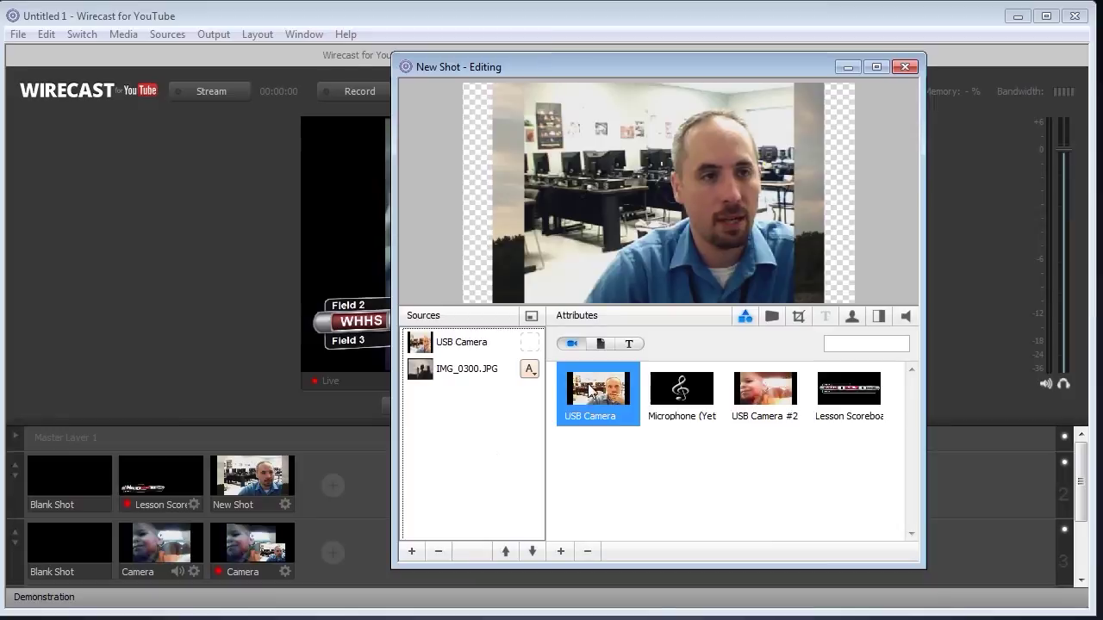
pyautogui.click(460, 369)
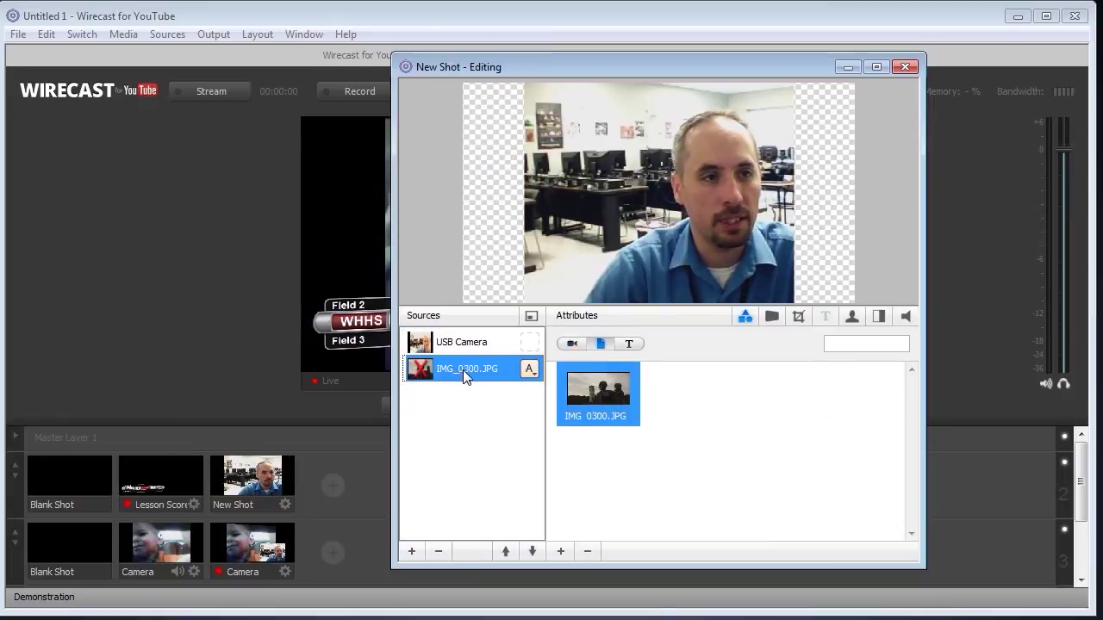
pyautogui.click(421, 370)
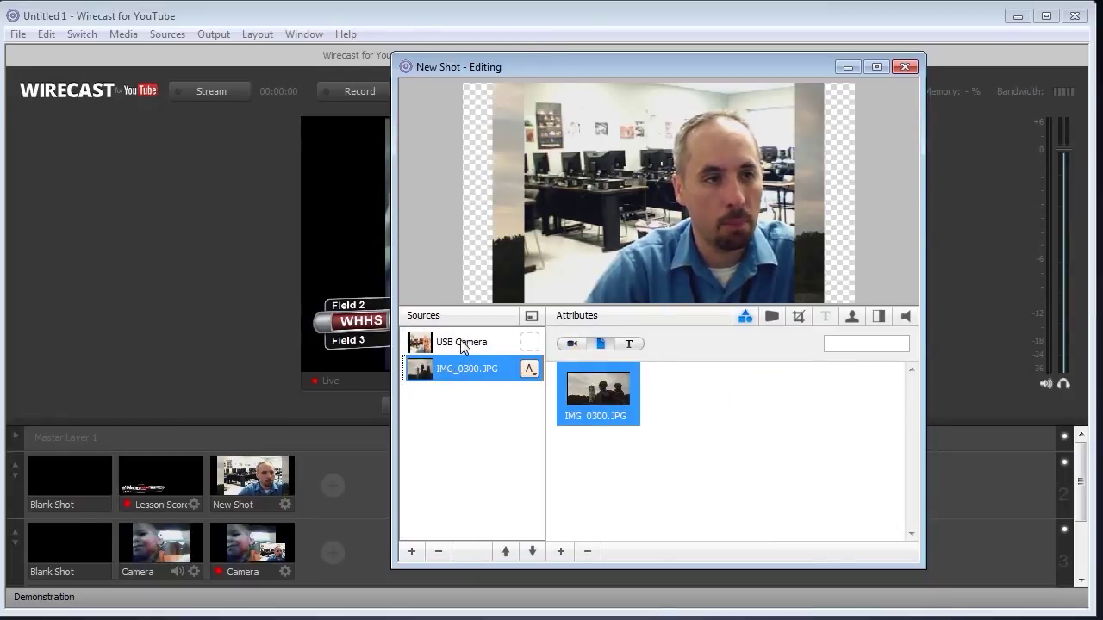
pyautogui.click(507, 551)
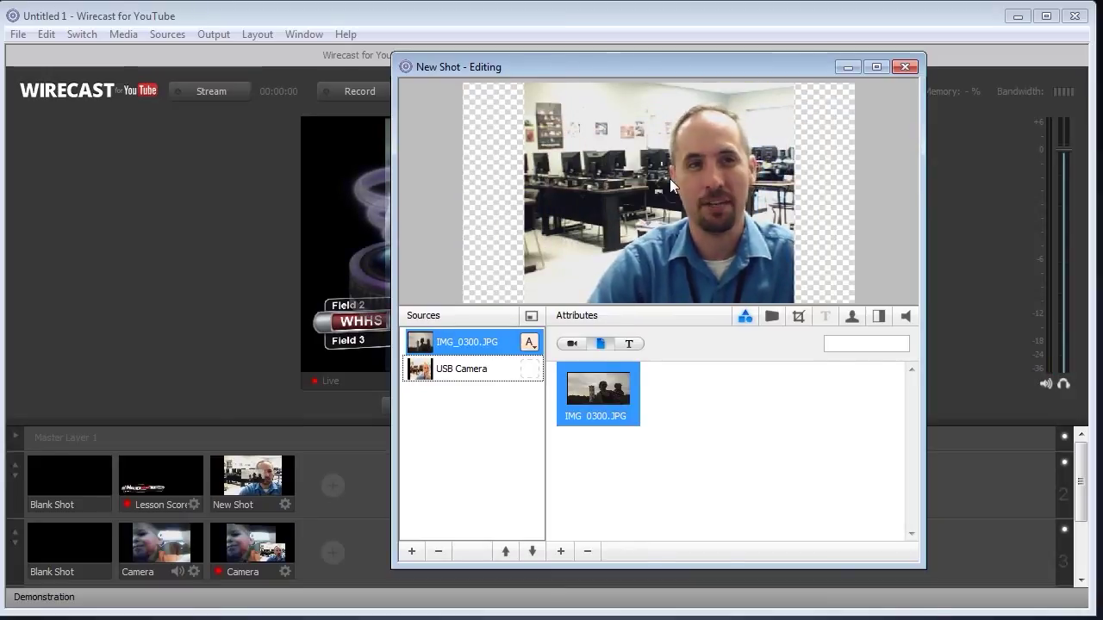
pyautogui.moveTo(663, 204); pyautogui.dragTo(524, 277)
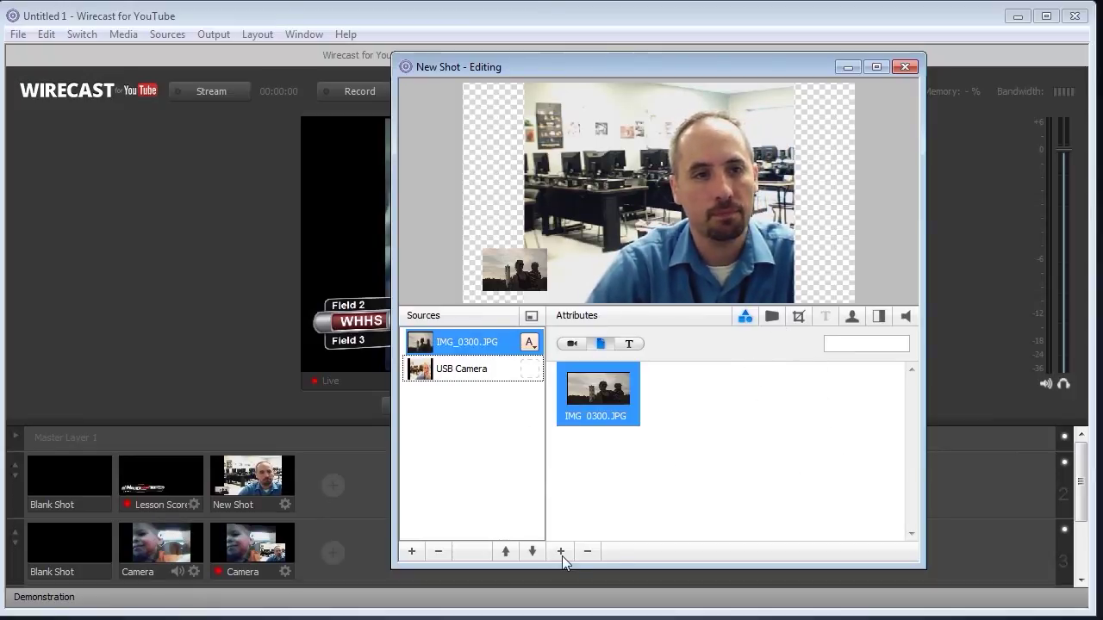
pyautogui.click(907, 66)
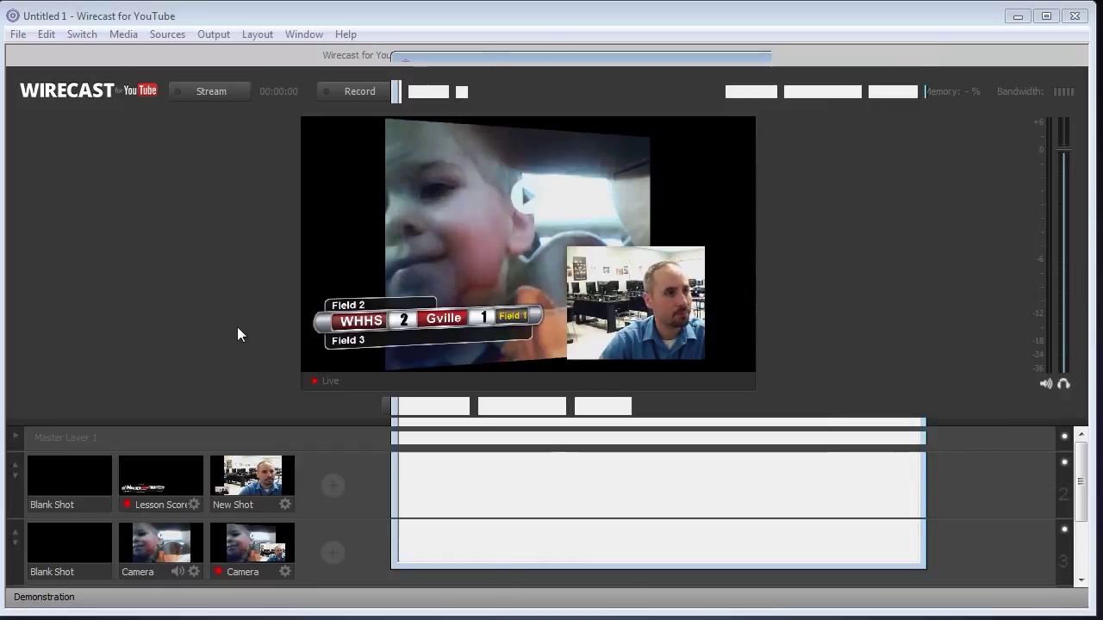
pyautogui.click(121, 36)
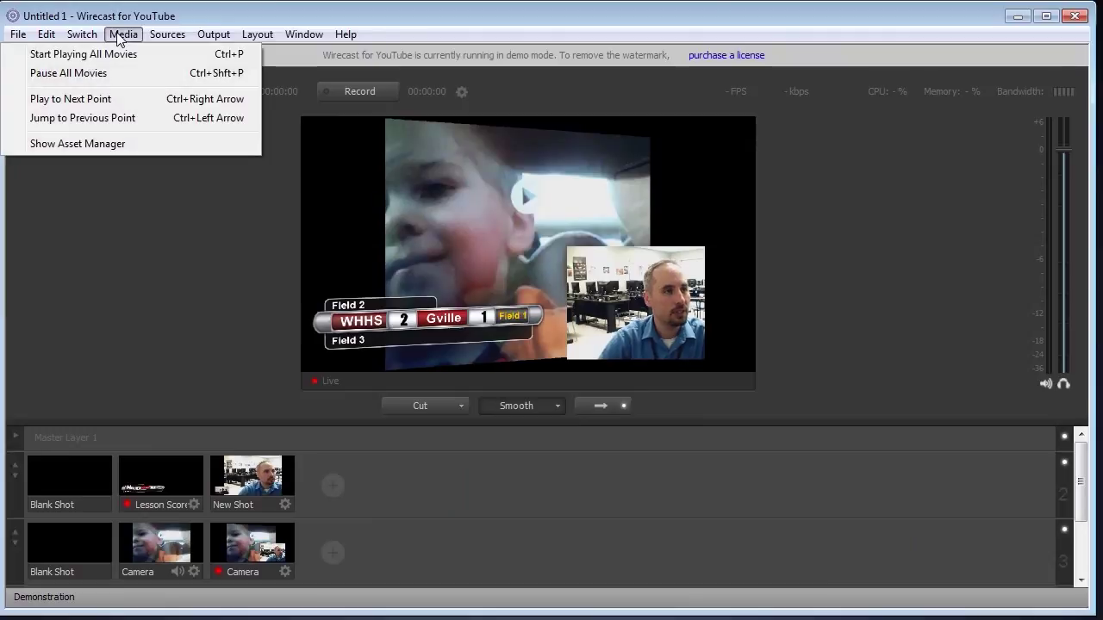
pyautogui.moveTo(81, 39)
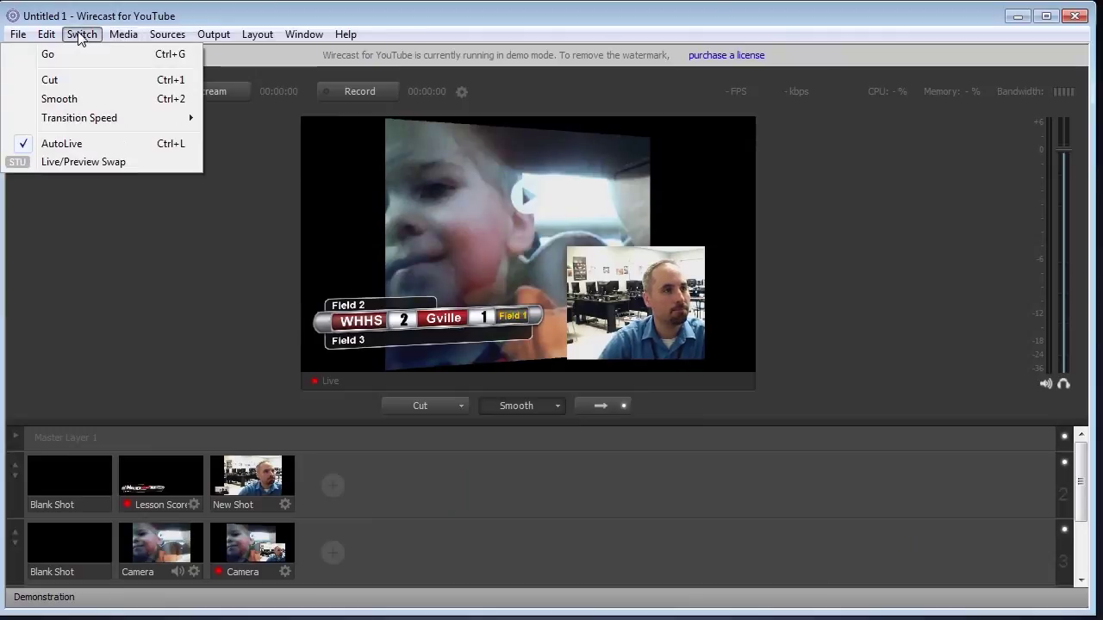
pyautogui.click(190, 388)
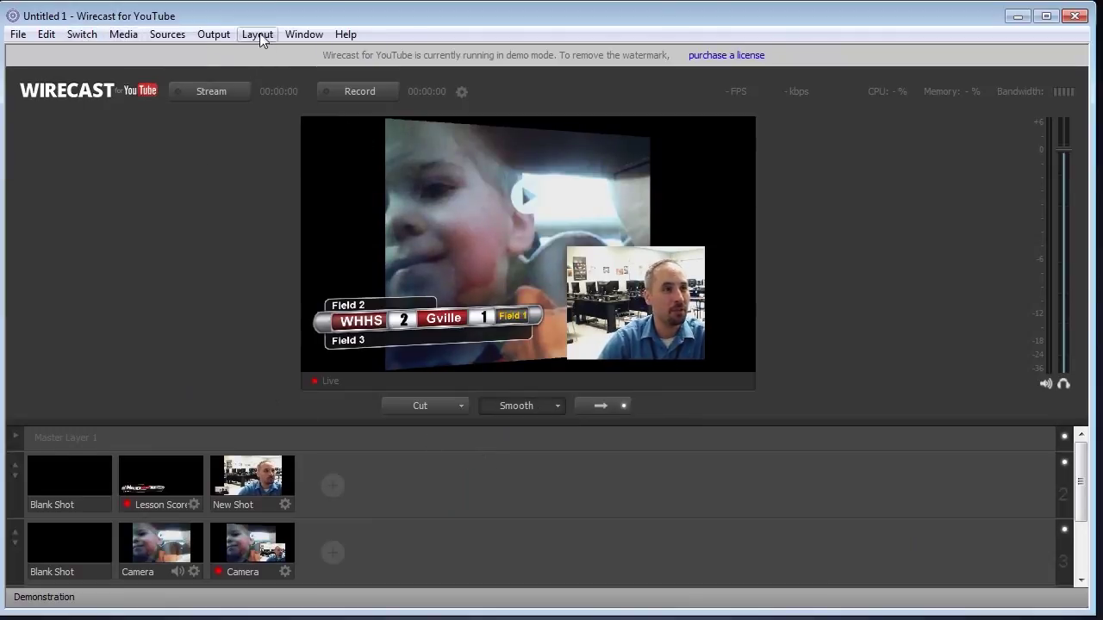
pyautogui.click(292, 36)
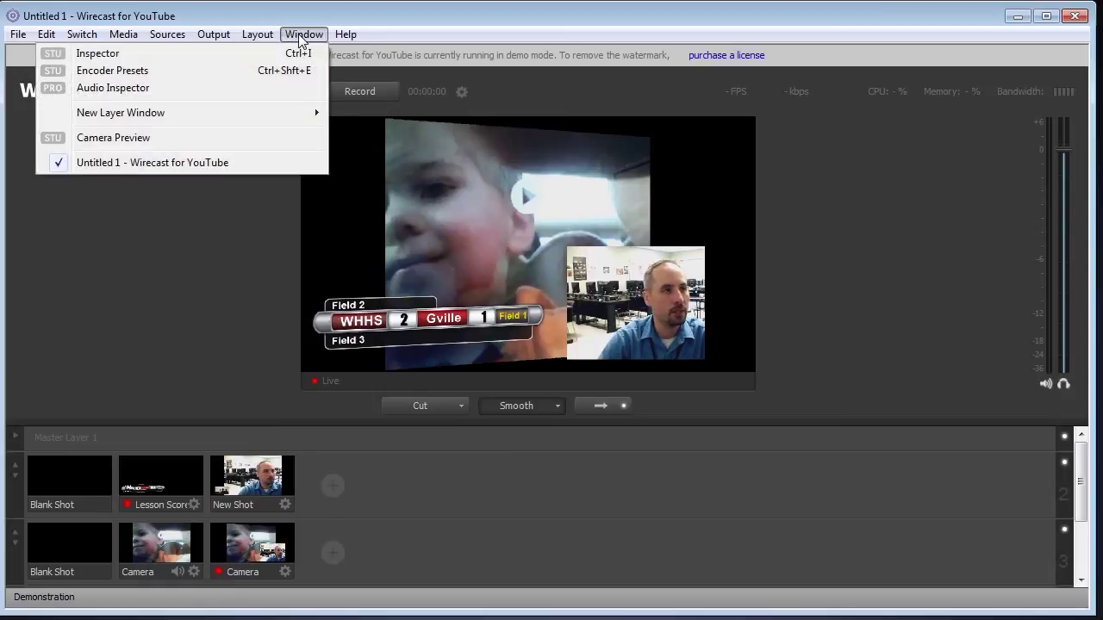
pyautogui.moveTo(262, 37)
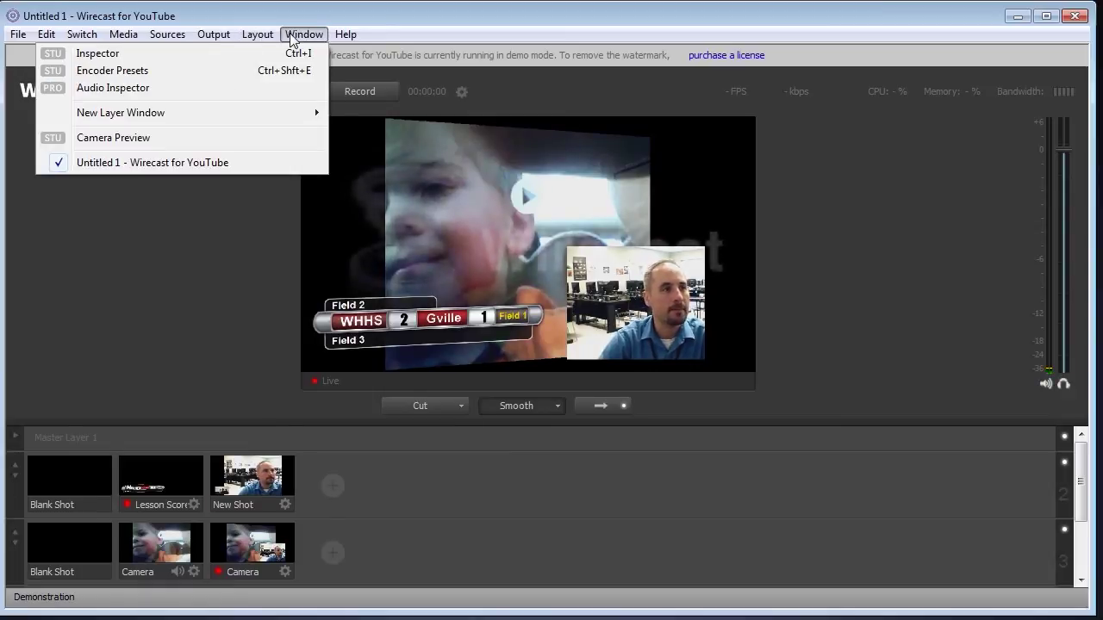
pyautogui.click(454, 335)
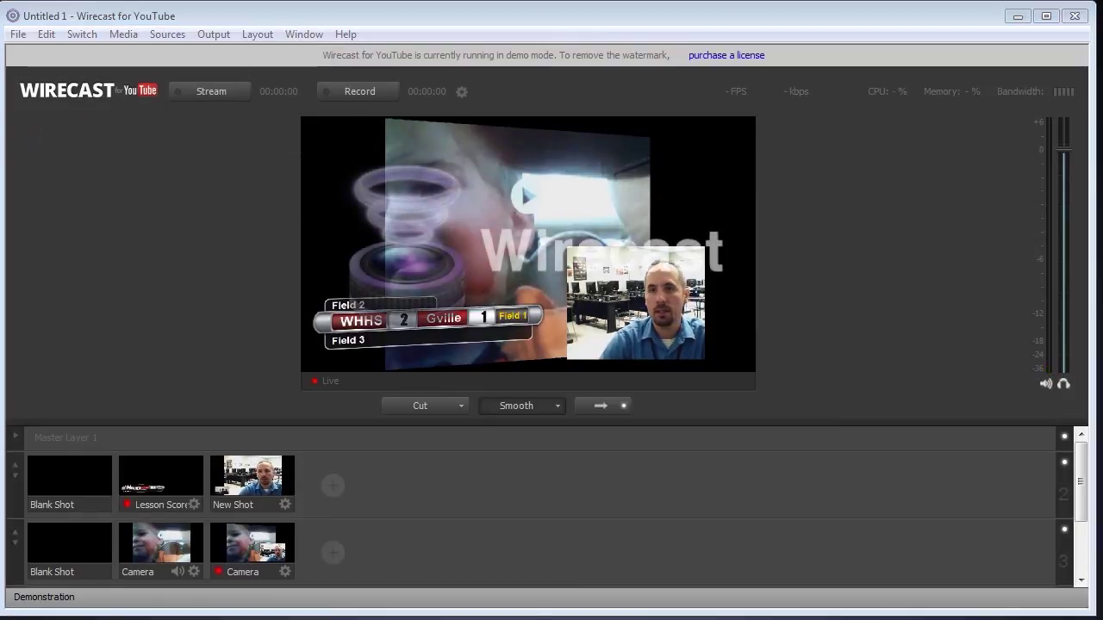
pyautogui.moveTo(930, 229); pyautogui.dragTo(776, 352)
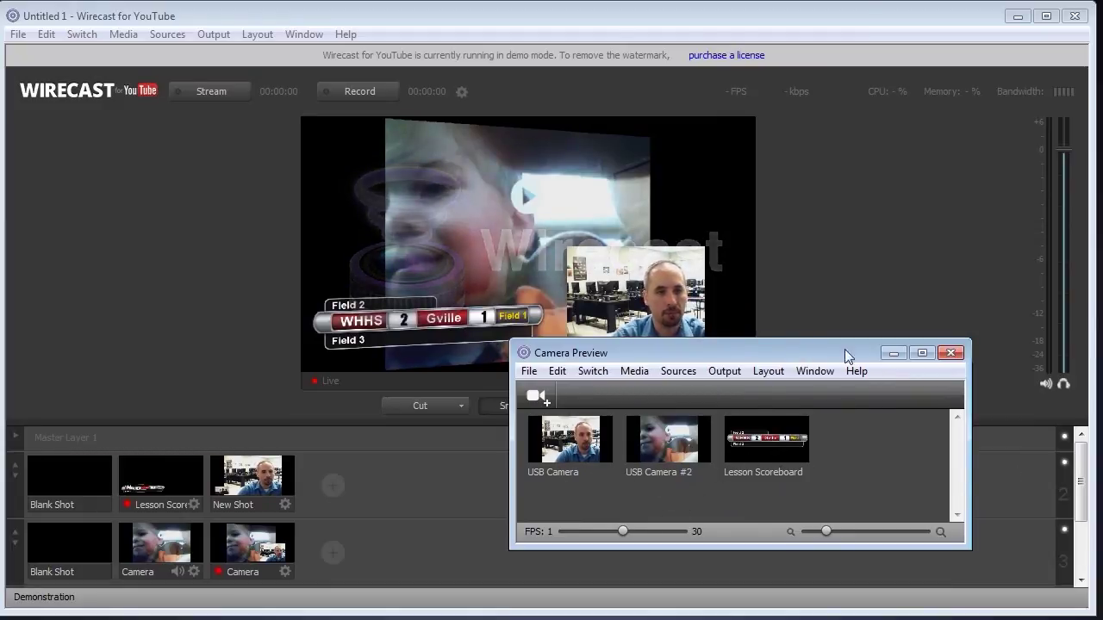
pyautogui.click(950, 352)
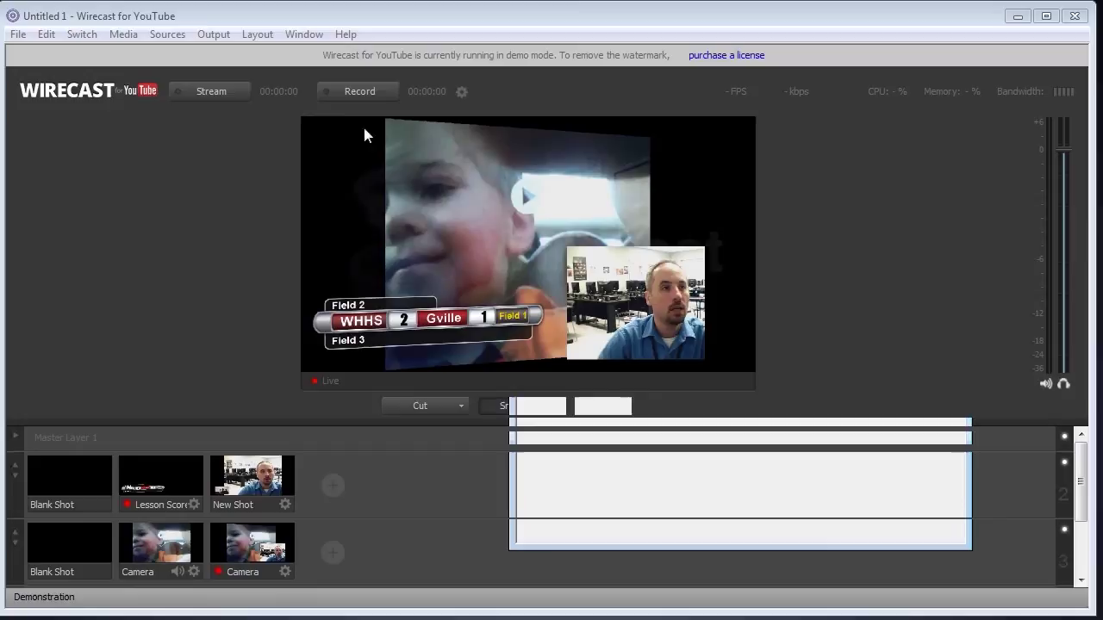
# Show the Preview pane beside Live and take New Shot live.
pyautogui.click(263, 35)
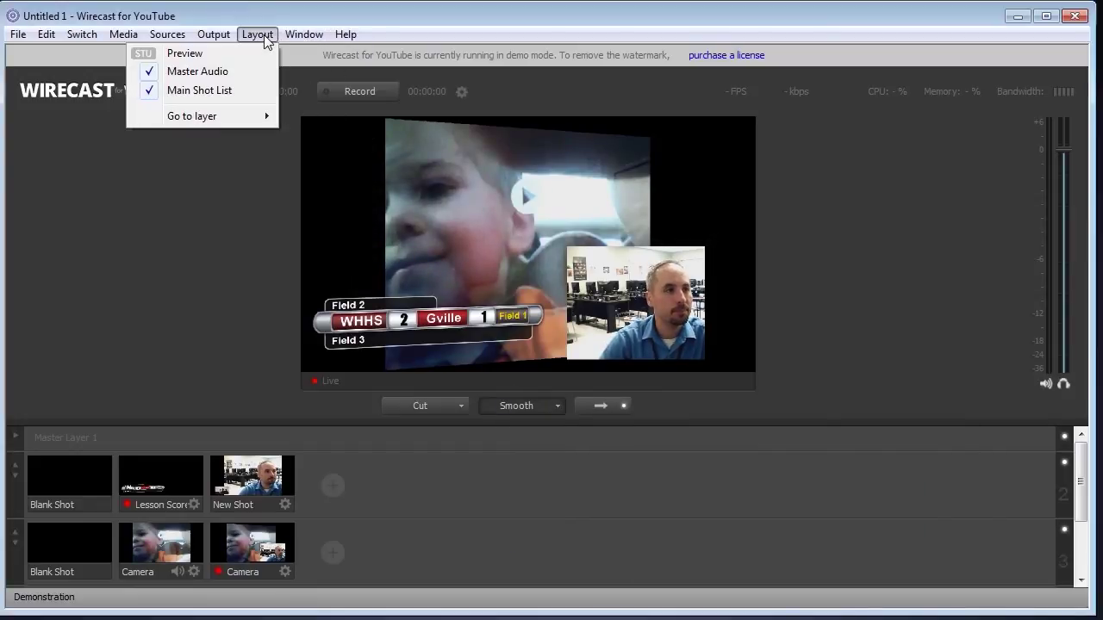
pyautogui.click(234, 55)
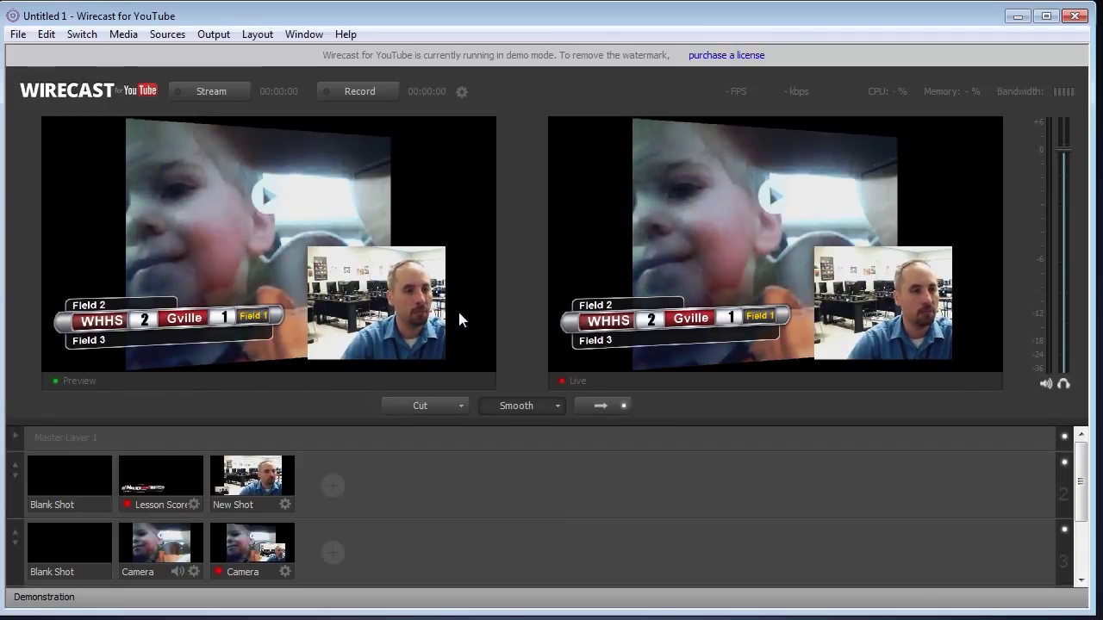
pyautogui.doubleClick(239, 488)
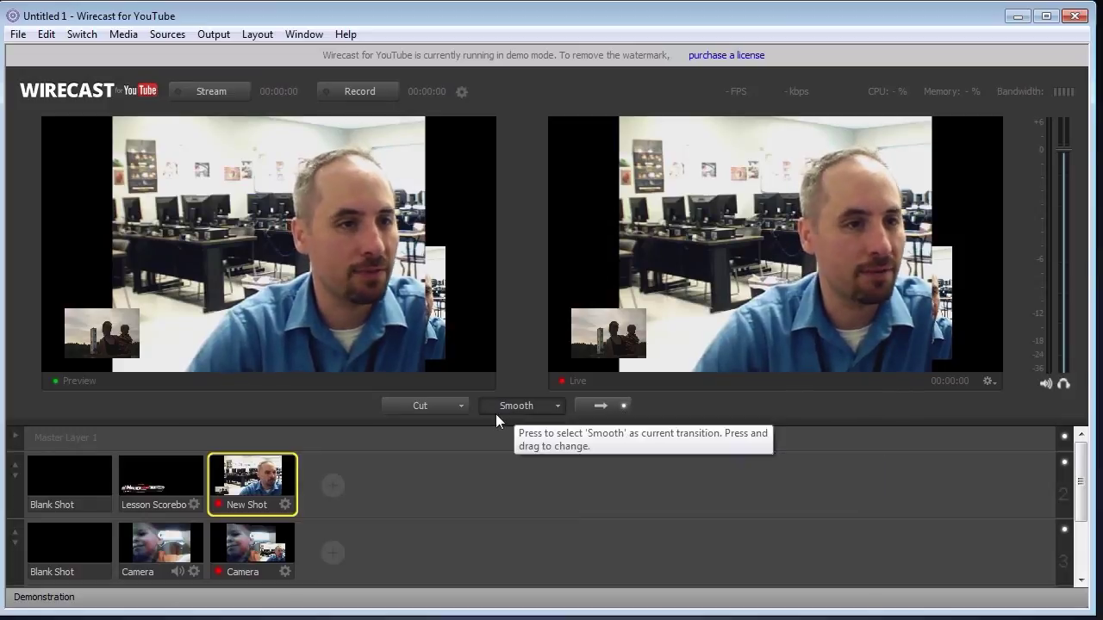
# Switch the live output back to the Lesson Scoreboard shot.
pyautogui.click(233, 534)
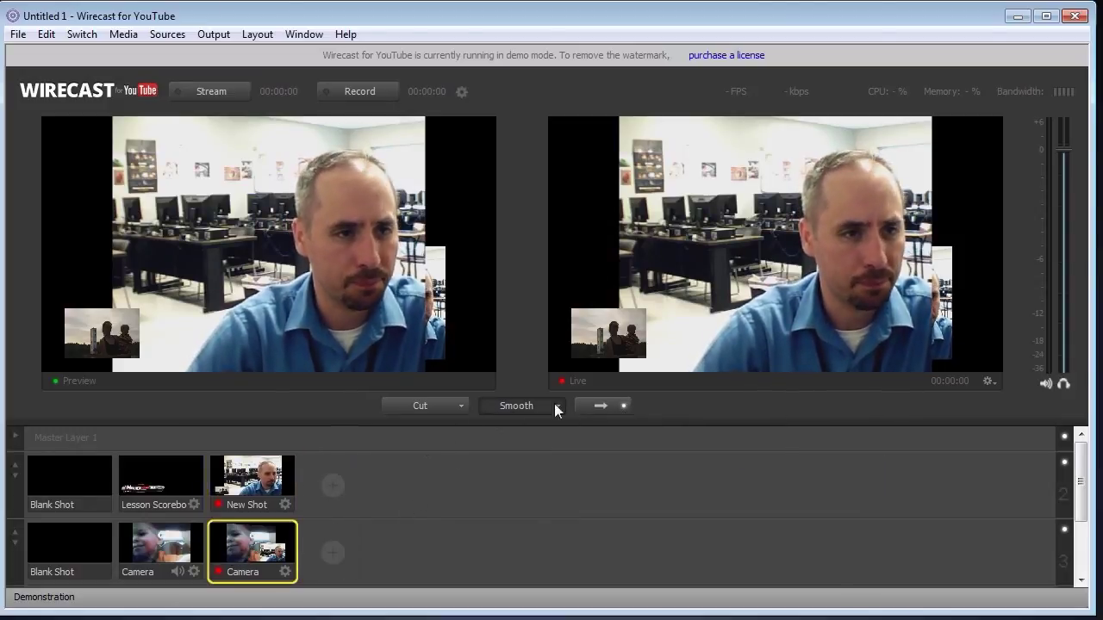
pyautogui.click(175, 474)
pyautogui.click(601, 405)
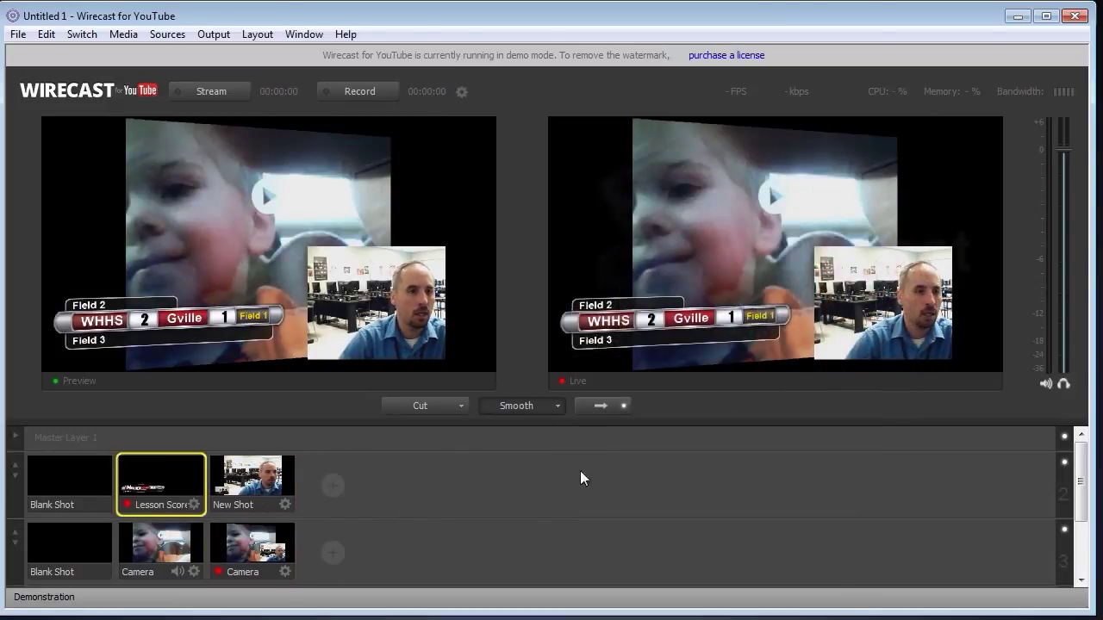